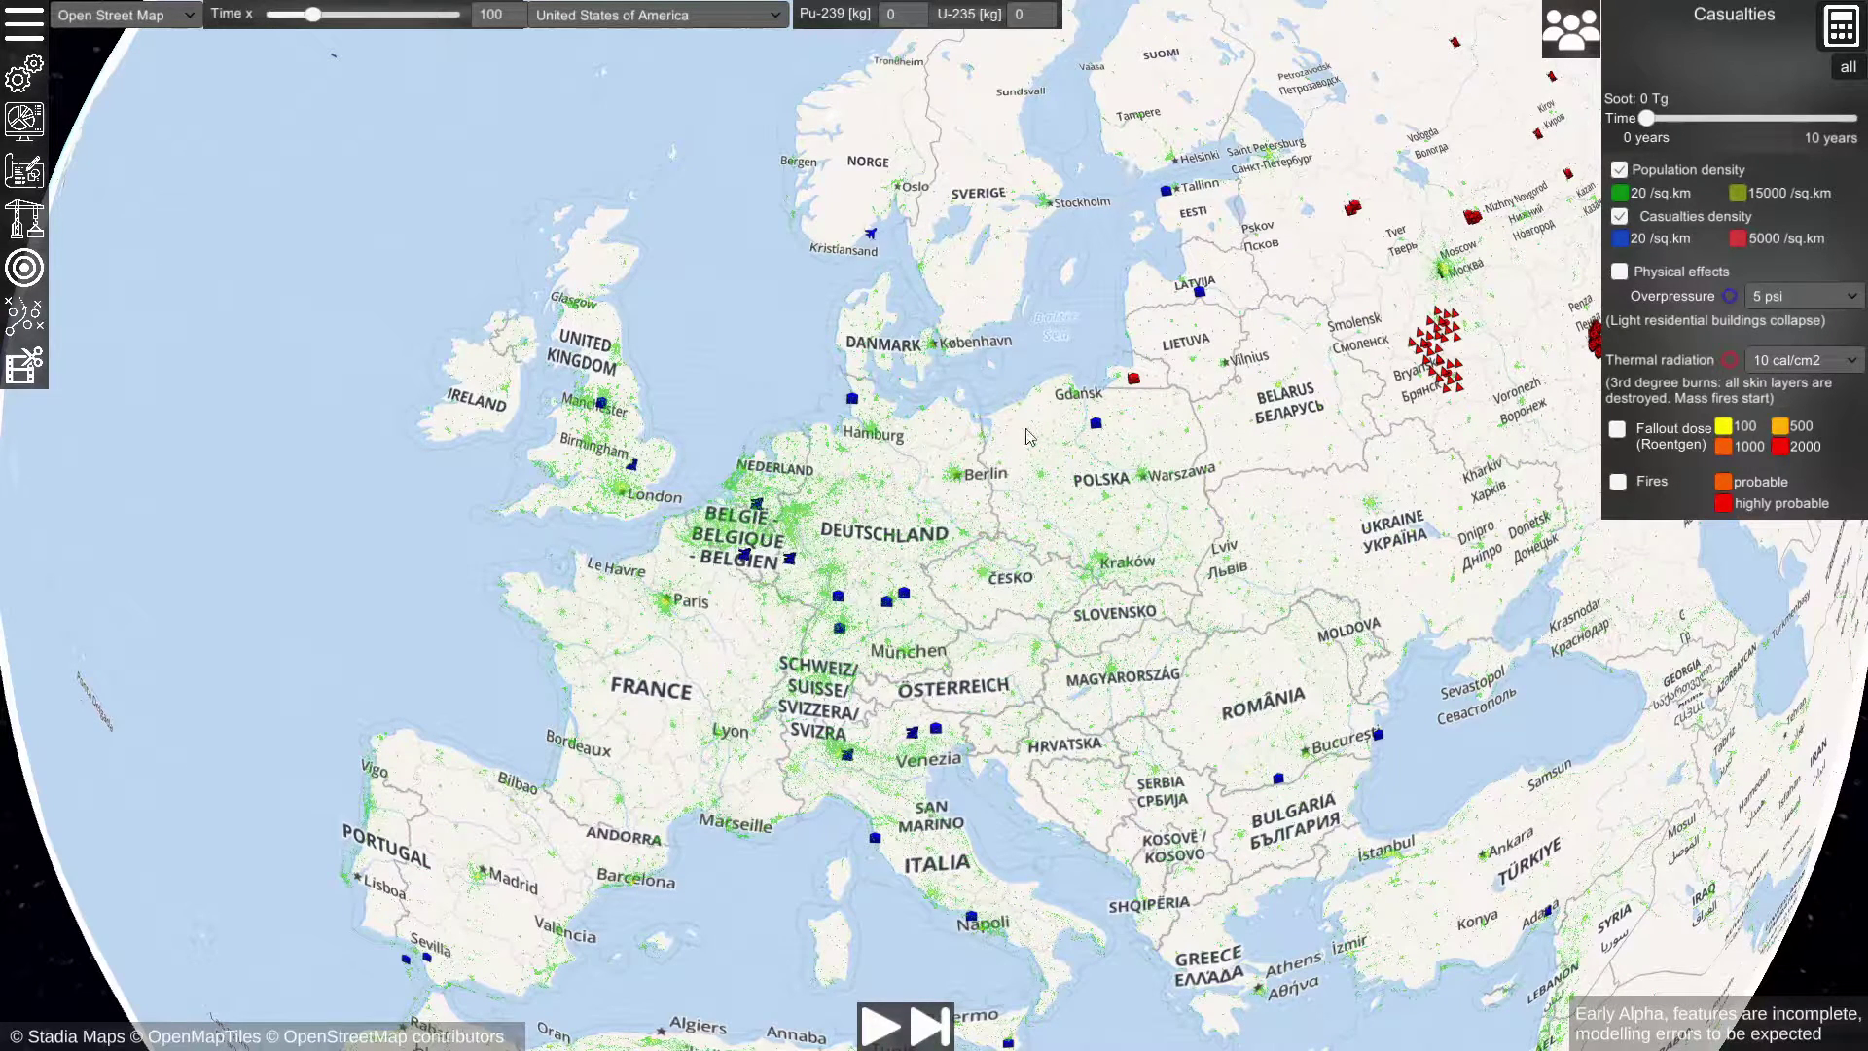
Step: Pan the globe east from Western Europe to centre Moscow, the Volga region and the Urals
drag(1206, 535, 907, 573)
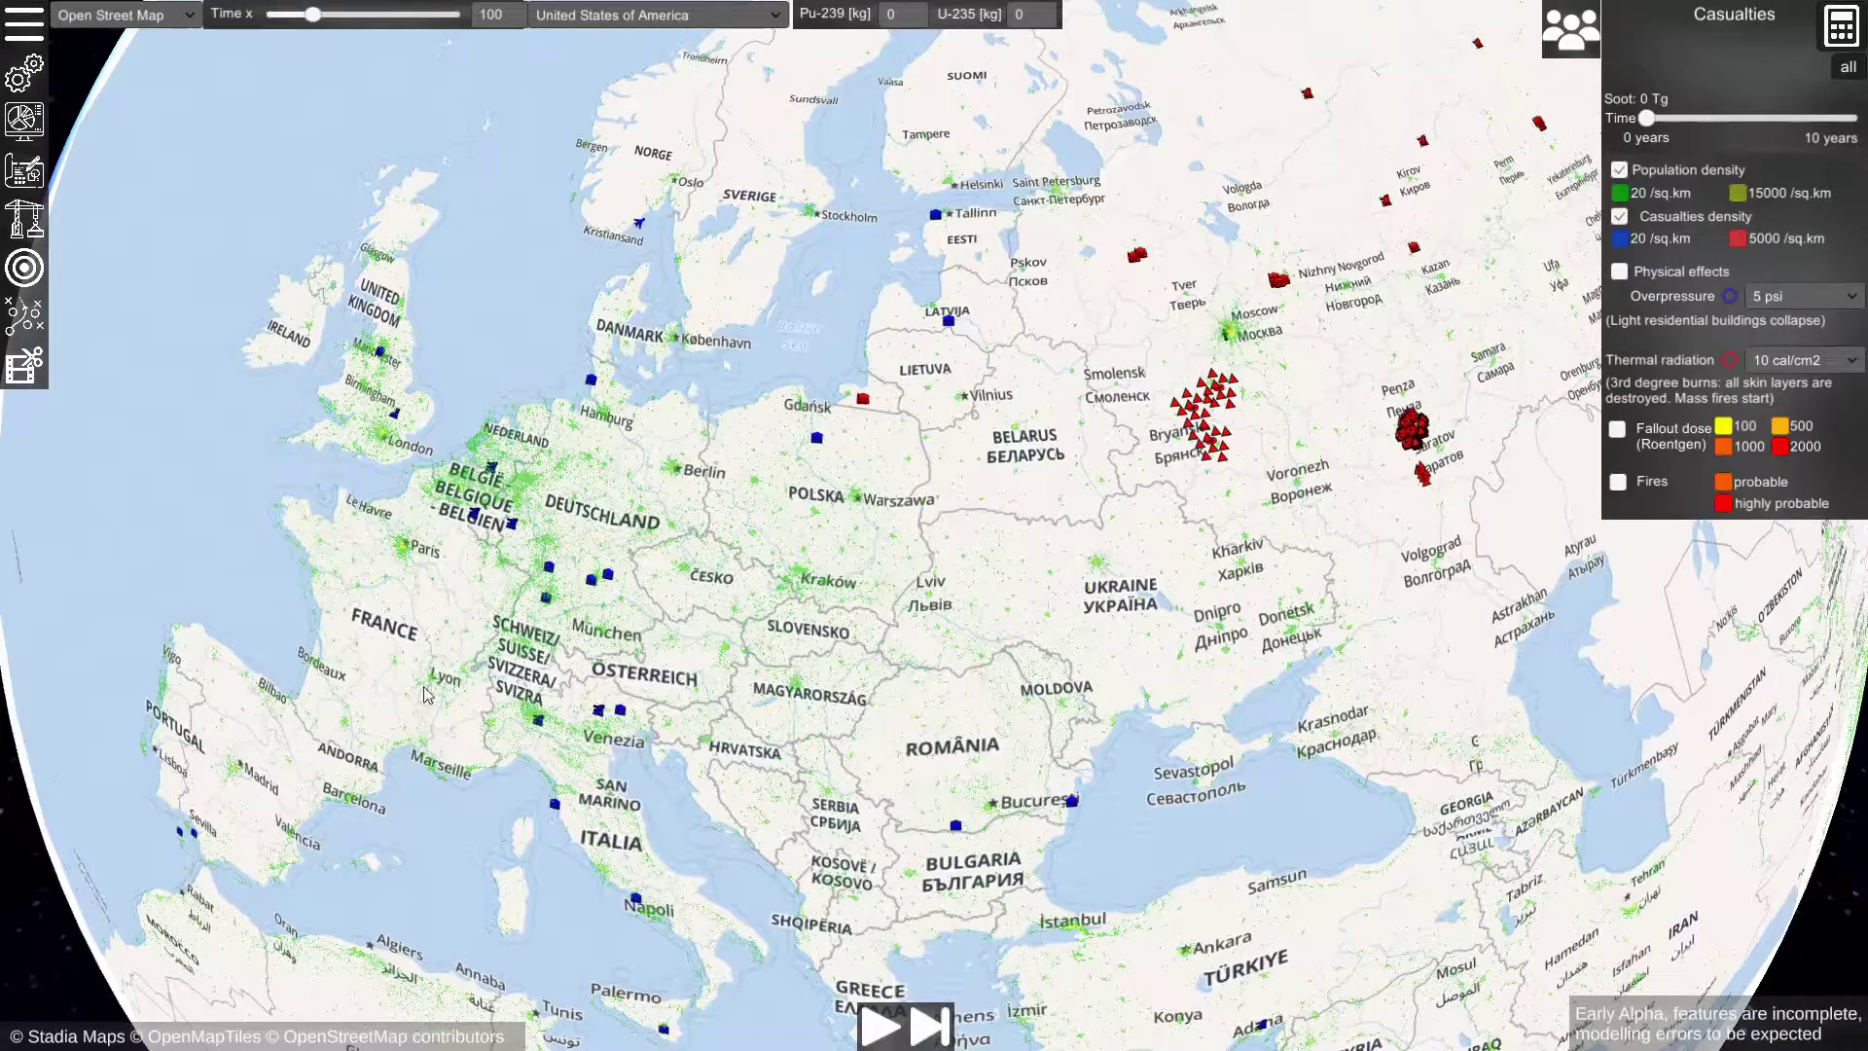
drag(1092, 552, 747, 642)
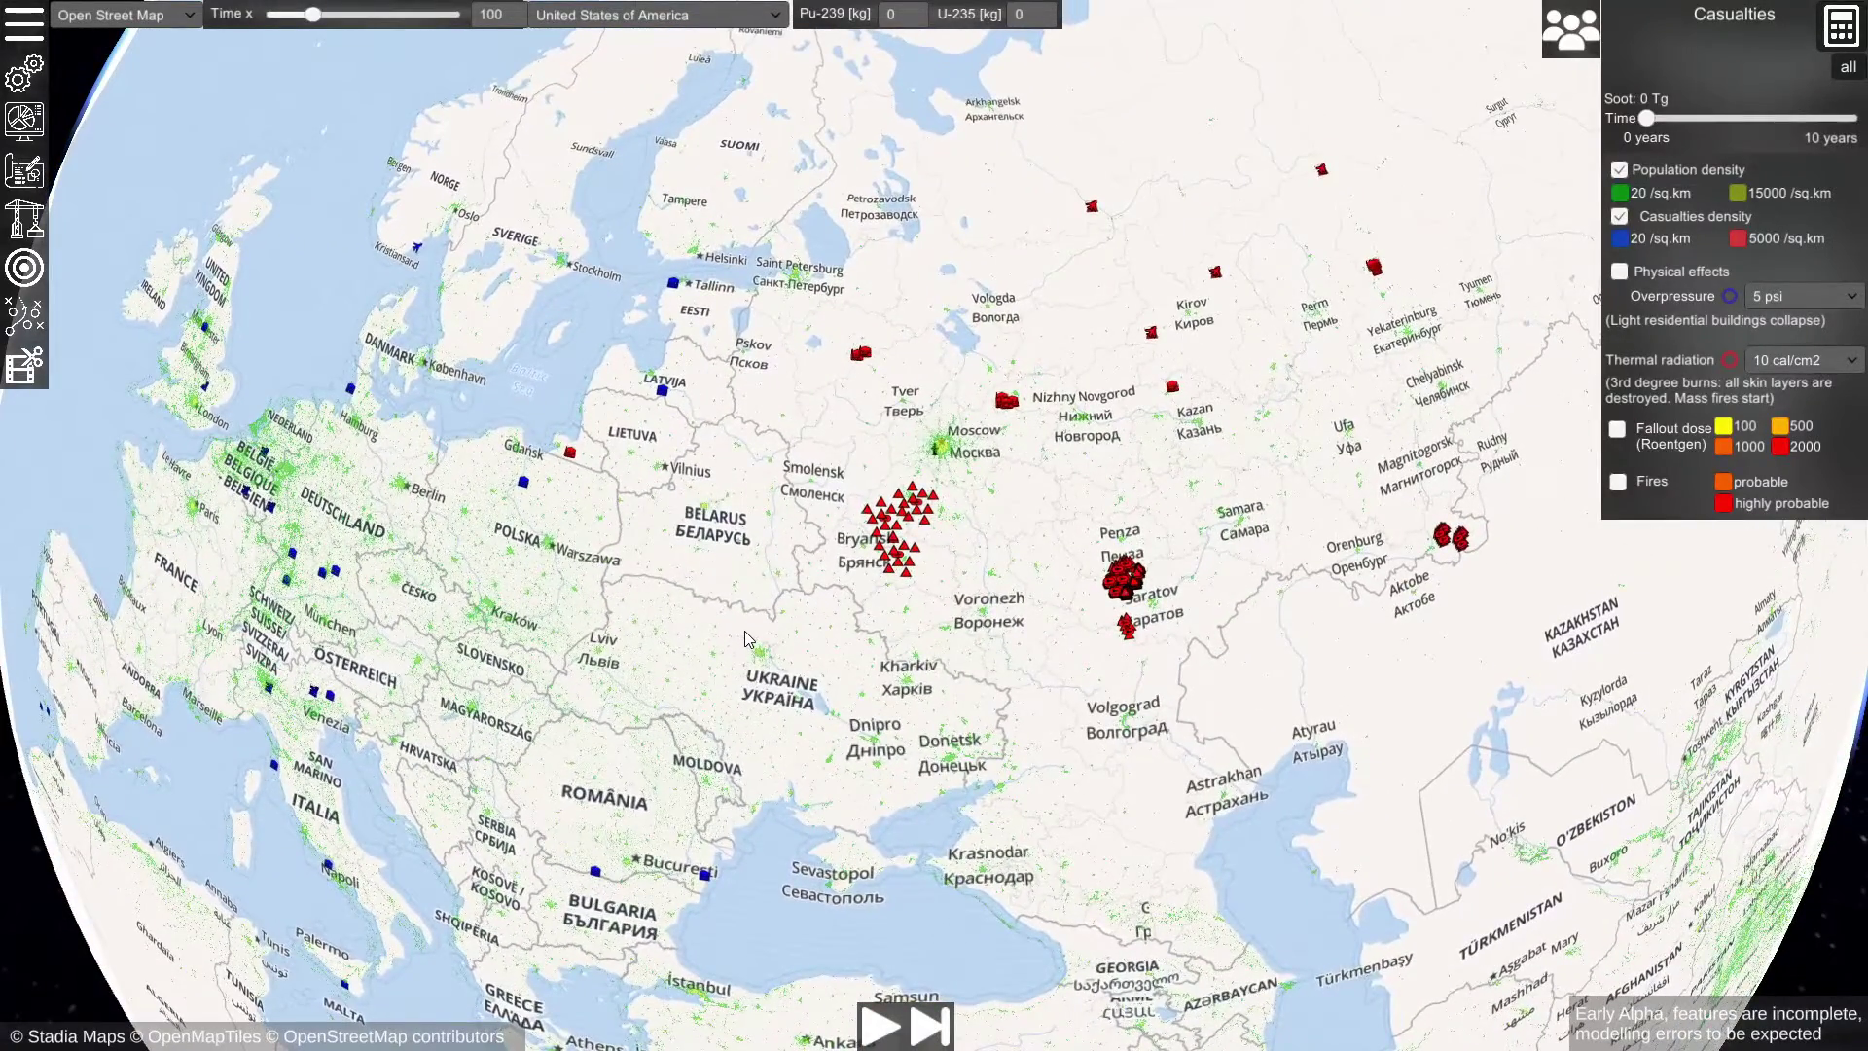
Step: Load a saved USA RUS scenario and zoom in on the Kirov missile fields
click(27, 29)
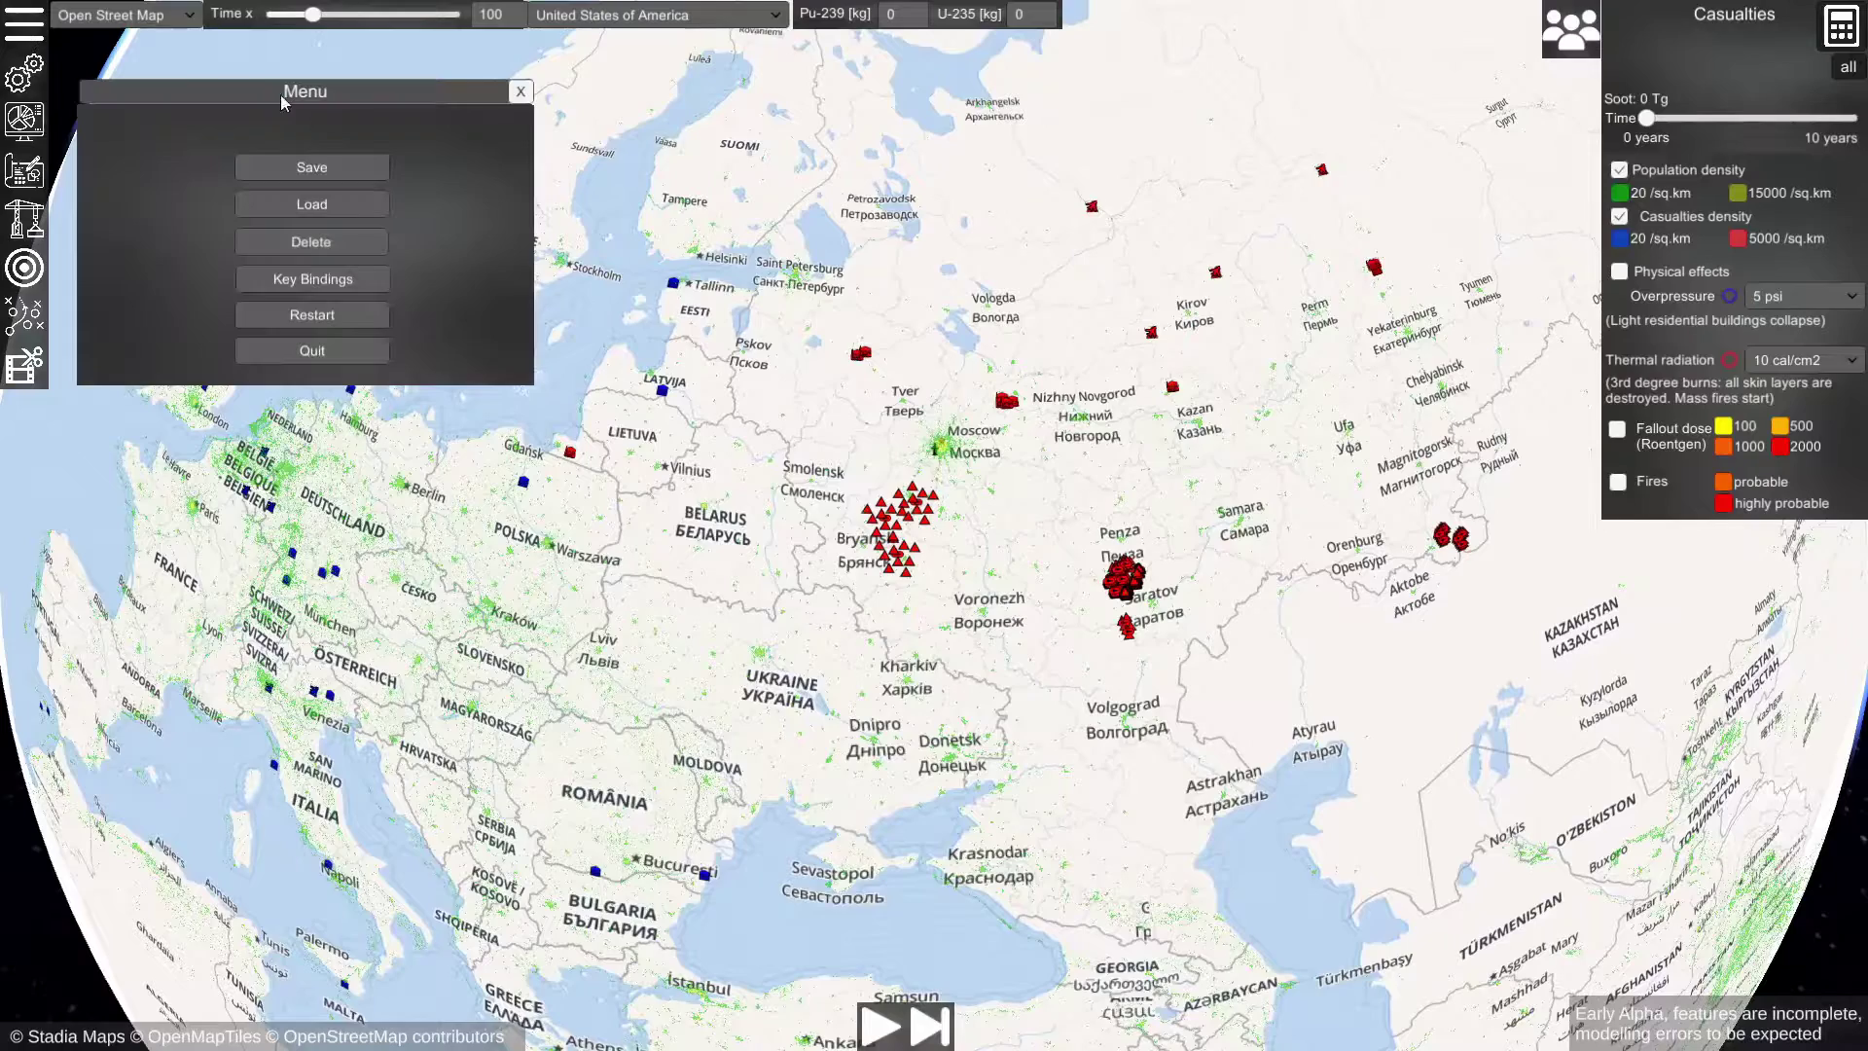
click(330, 206)
scroll(330, 300, down, 3)
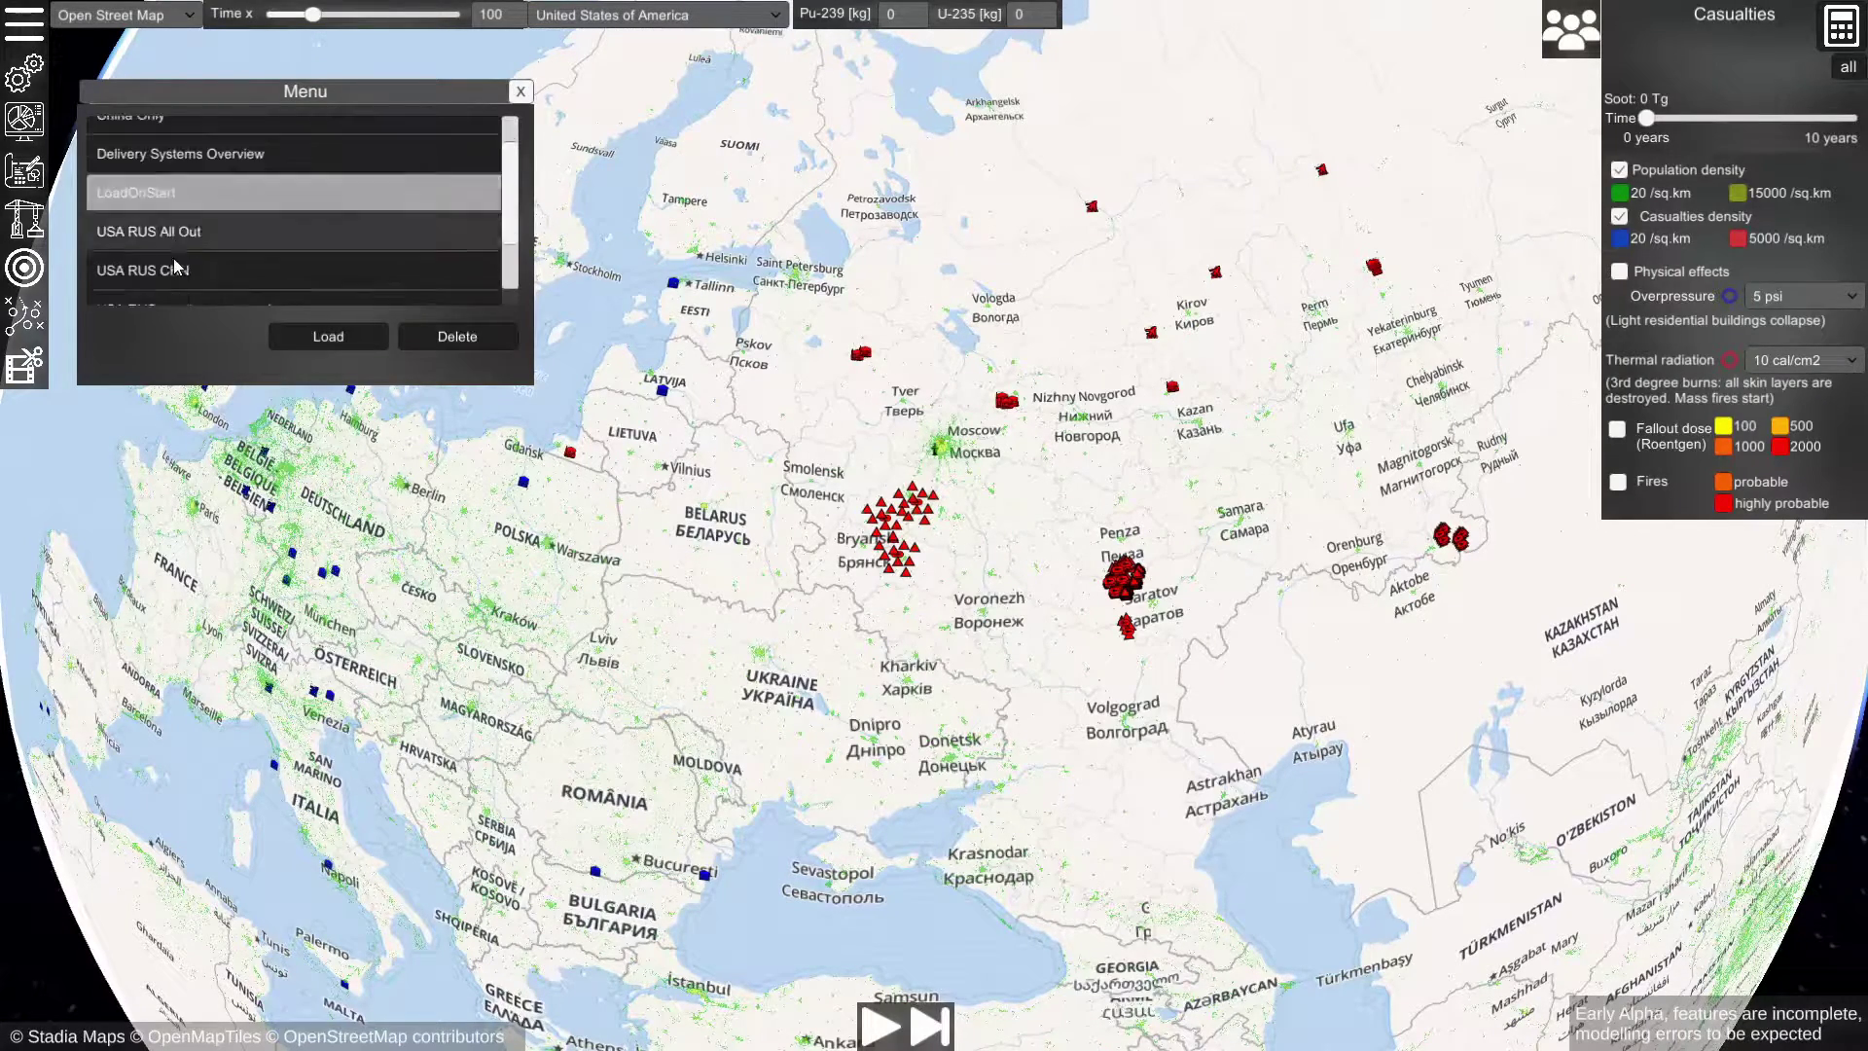
click(328, 336)
click(521, 91)
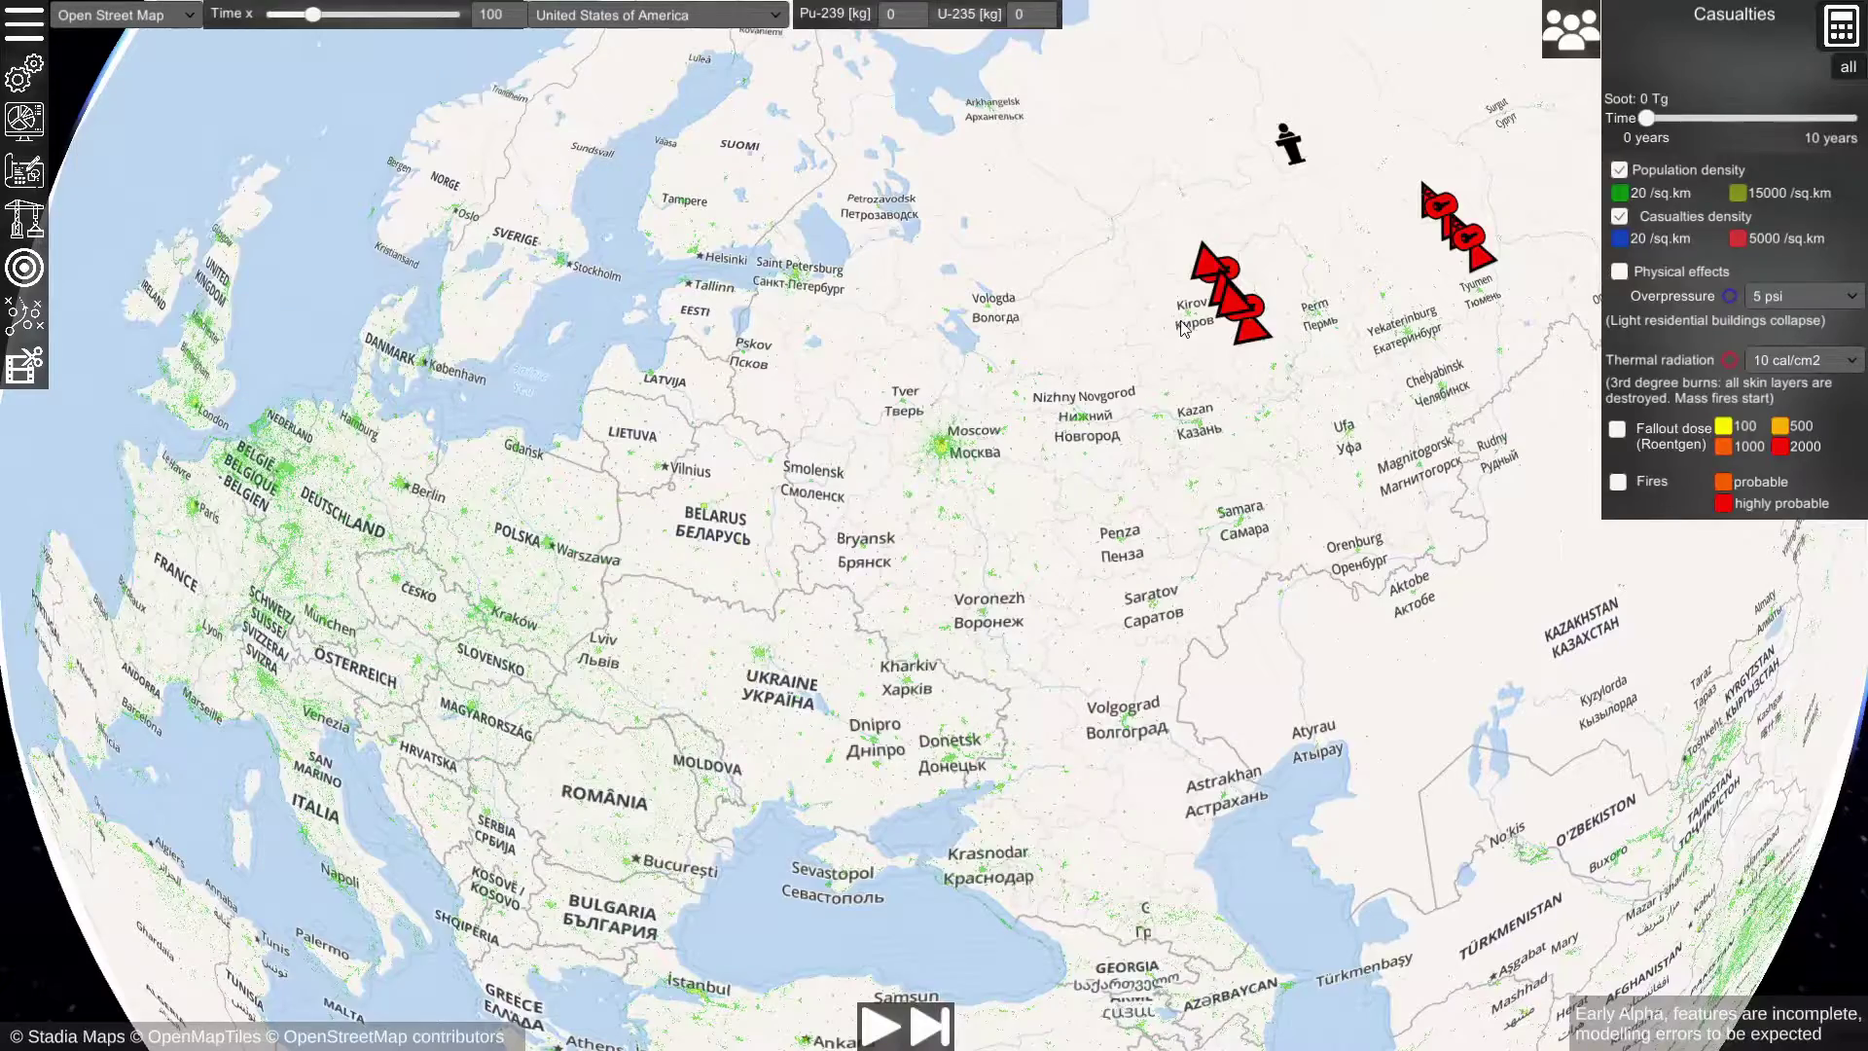
drag(1185, 324, 944, 457)
scroll(944, 457, up, 3)
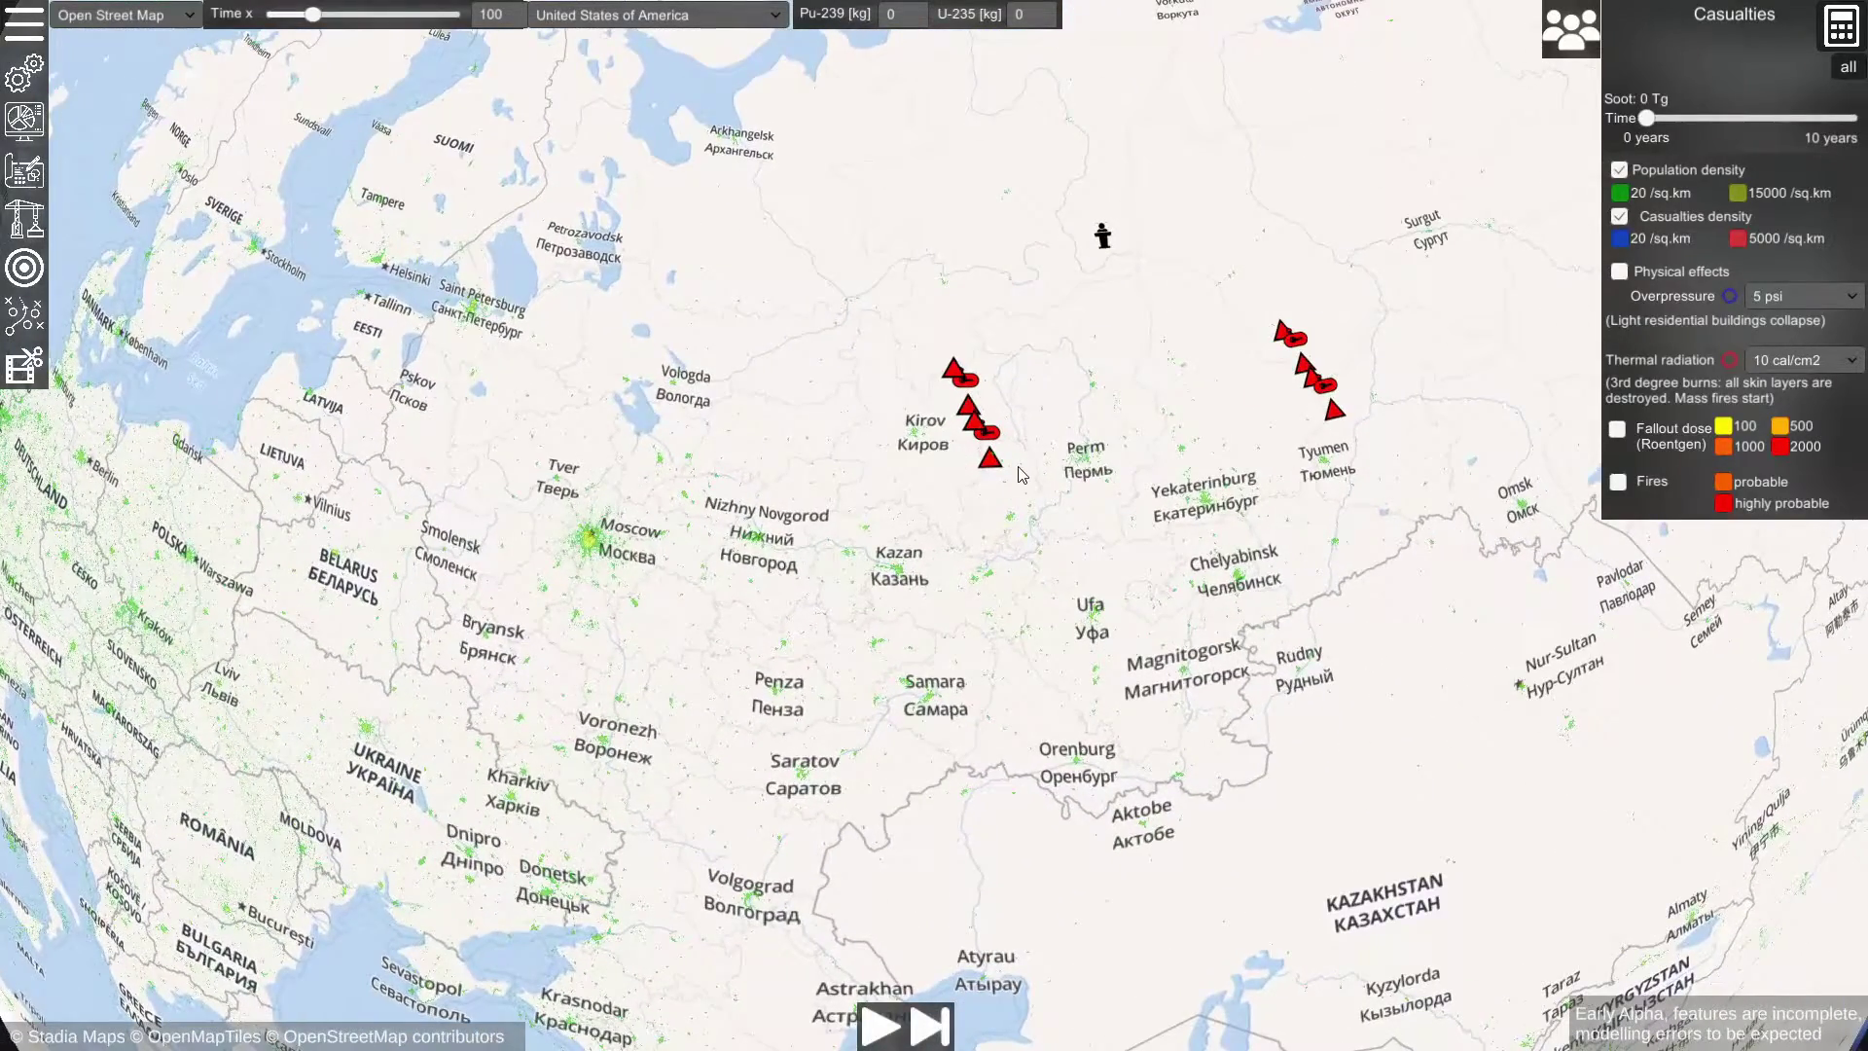
Step: Place a Bomber base with 15 F35-B12 bombers in northern Russia
click(24, 219)
drag(714, 279, 325, 315)
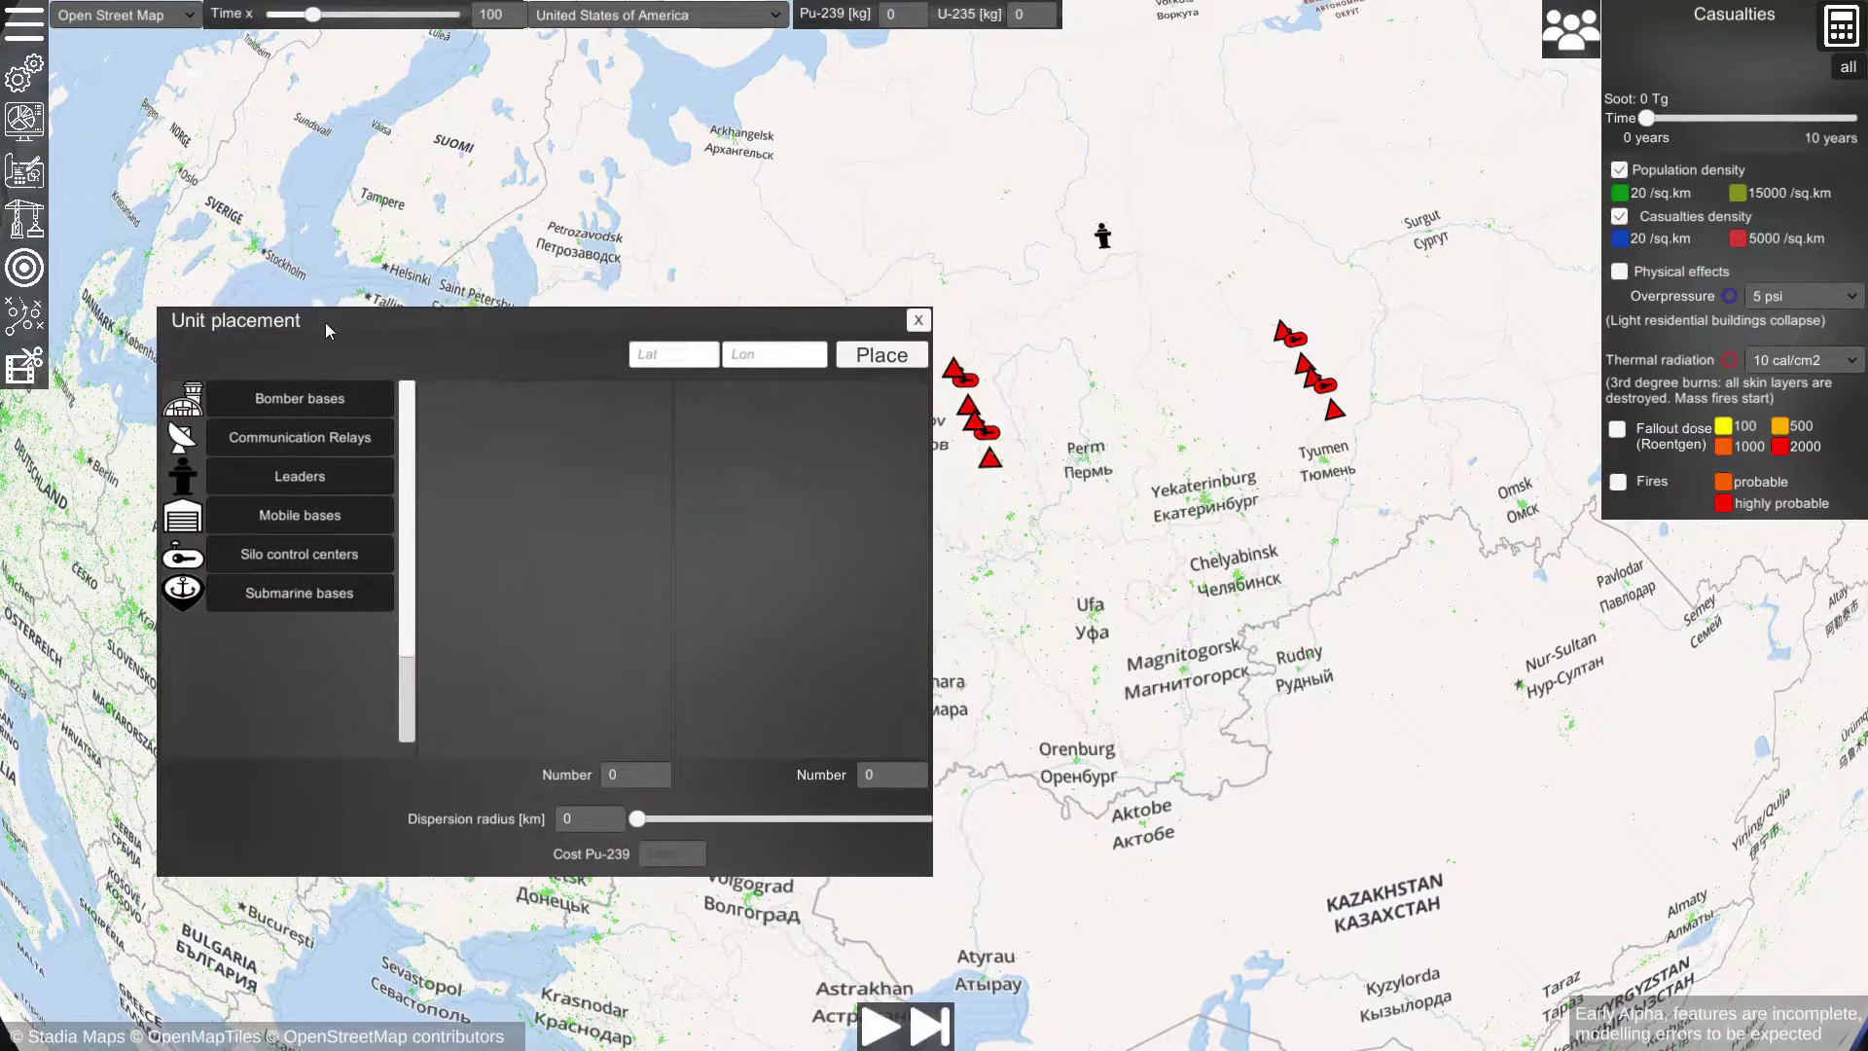
click(275, 401)
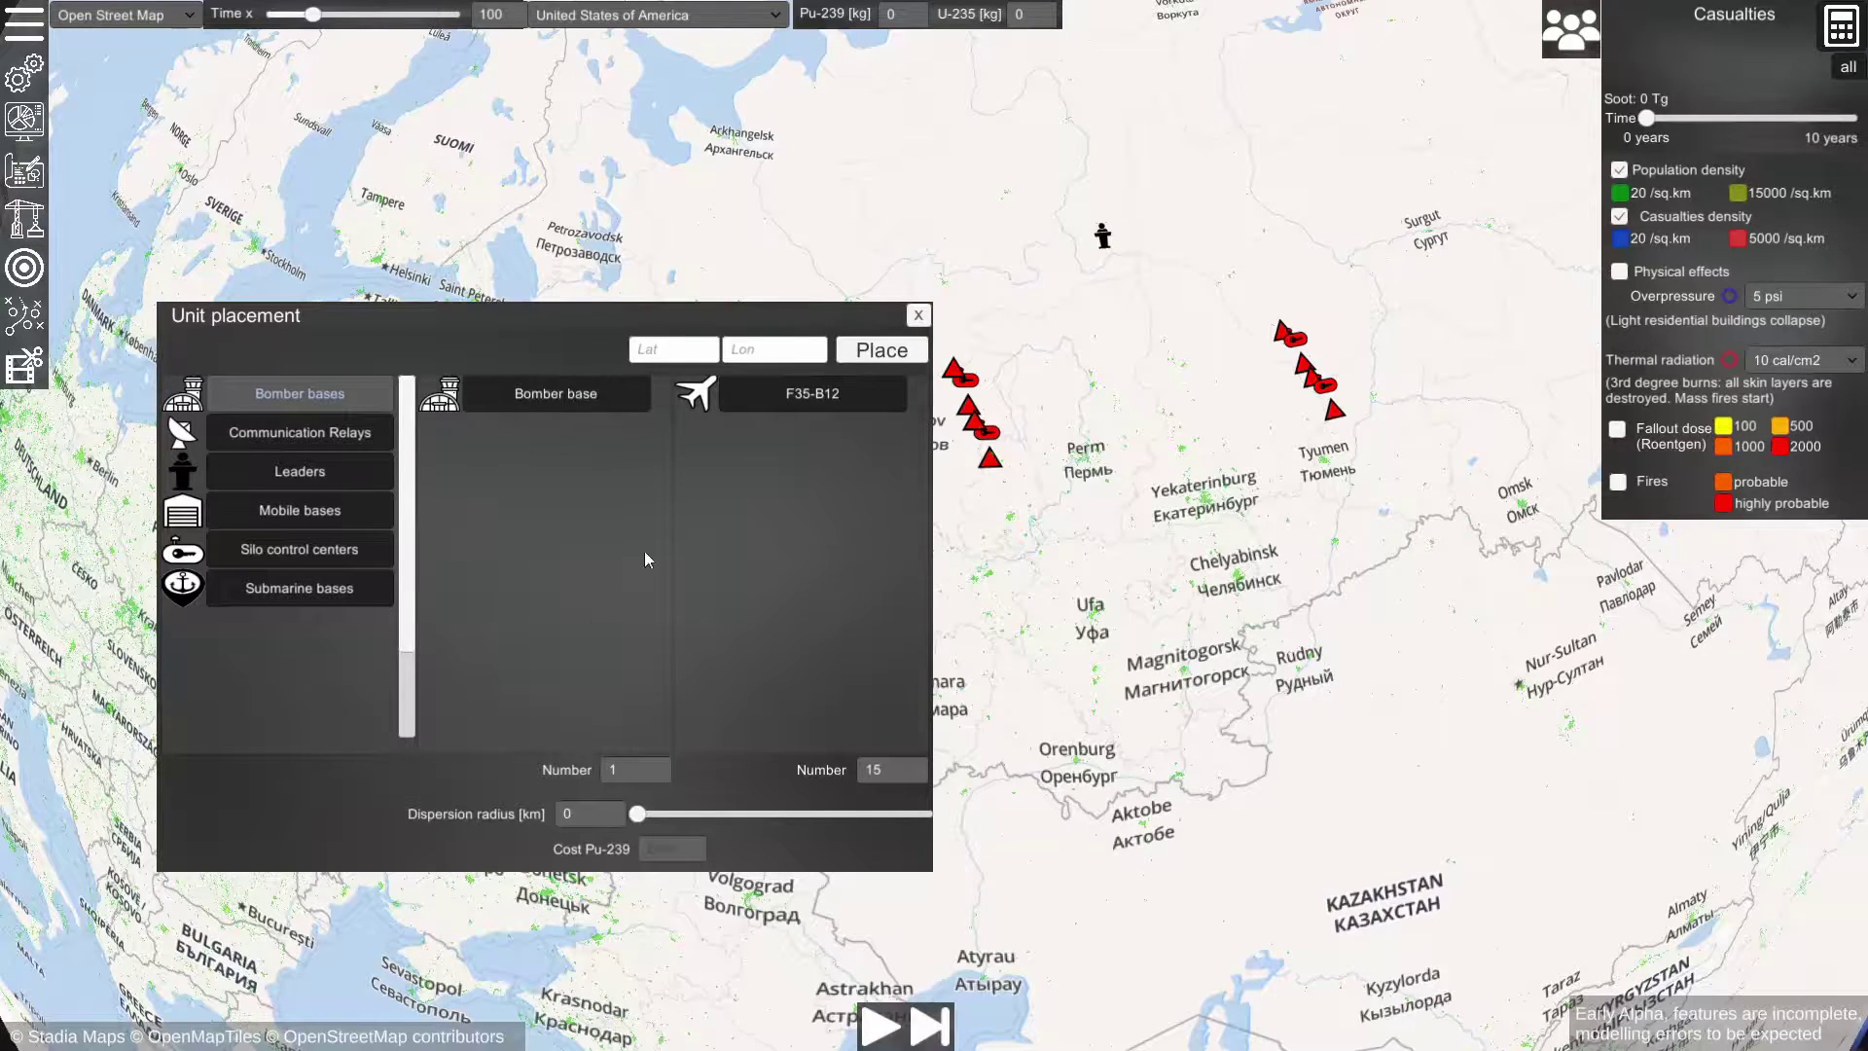
click(525, 401)
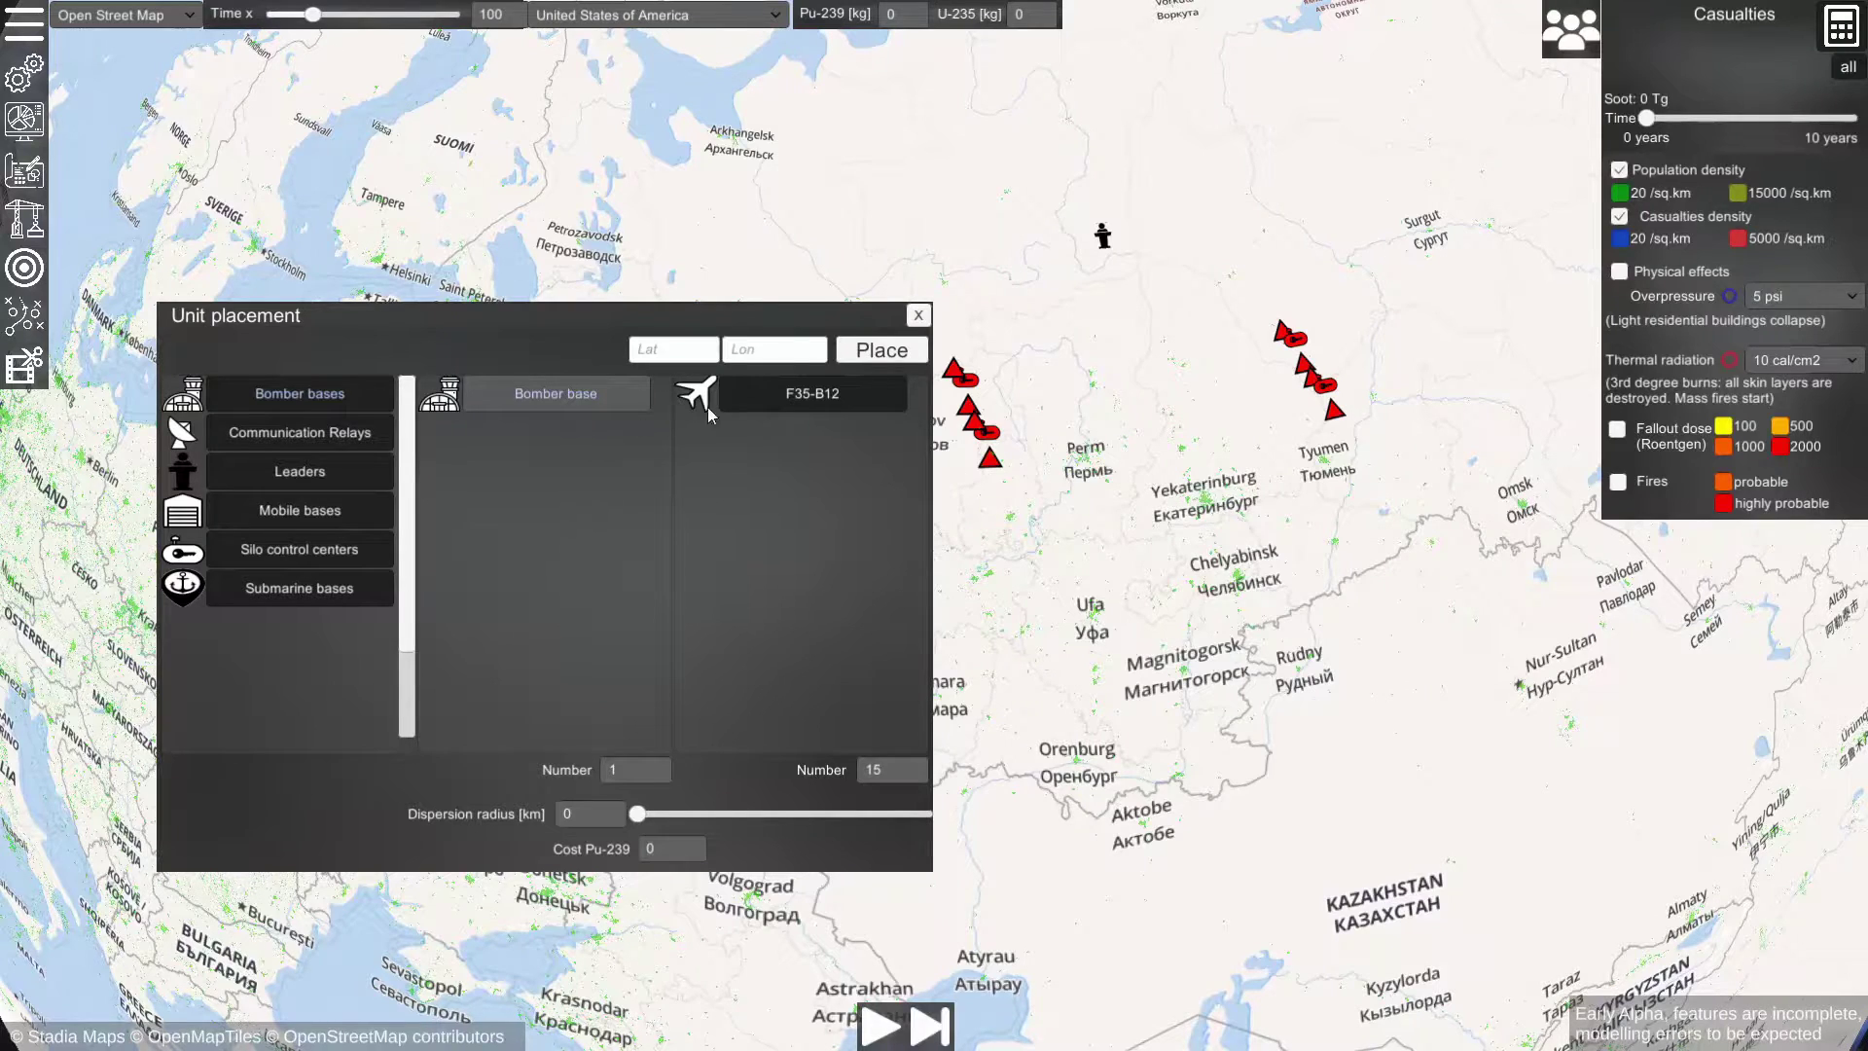
click(811, 394)
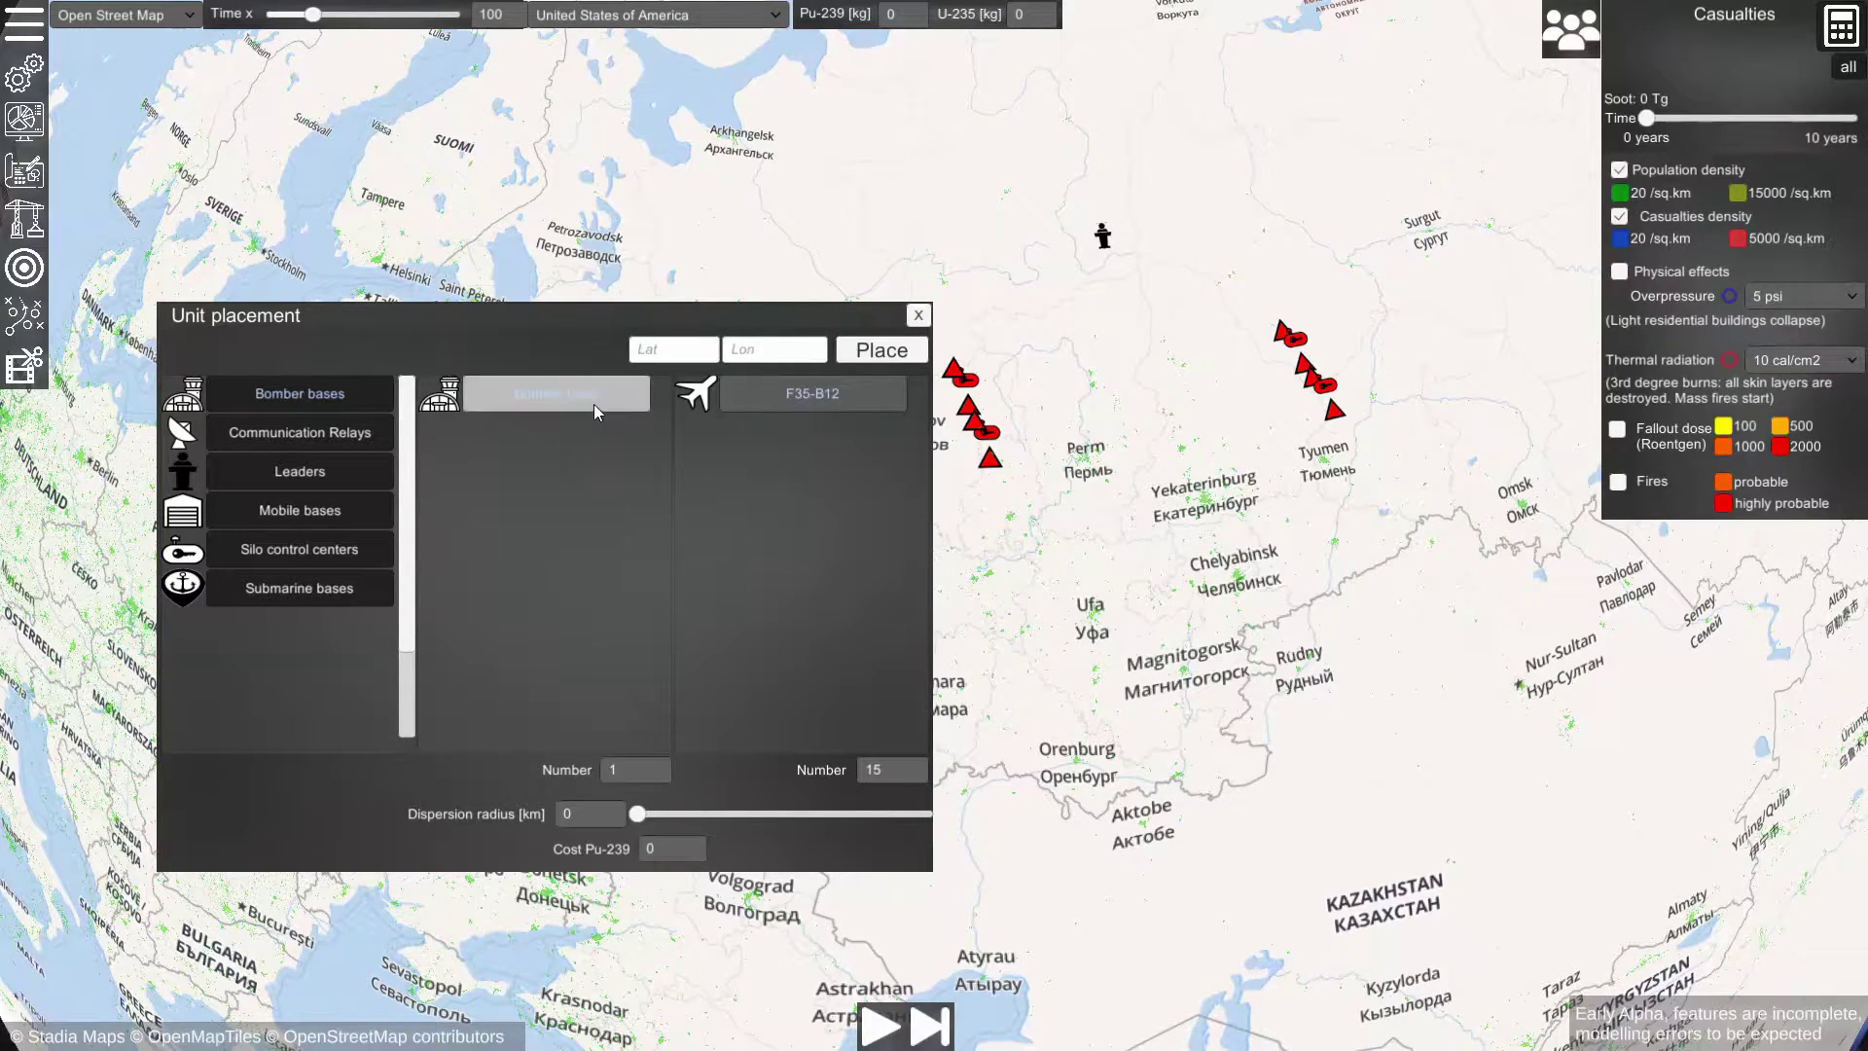
click(1158, 160)
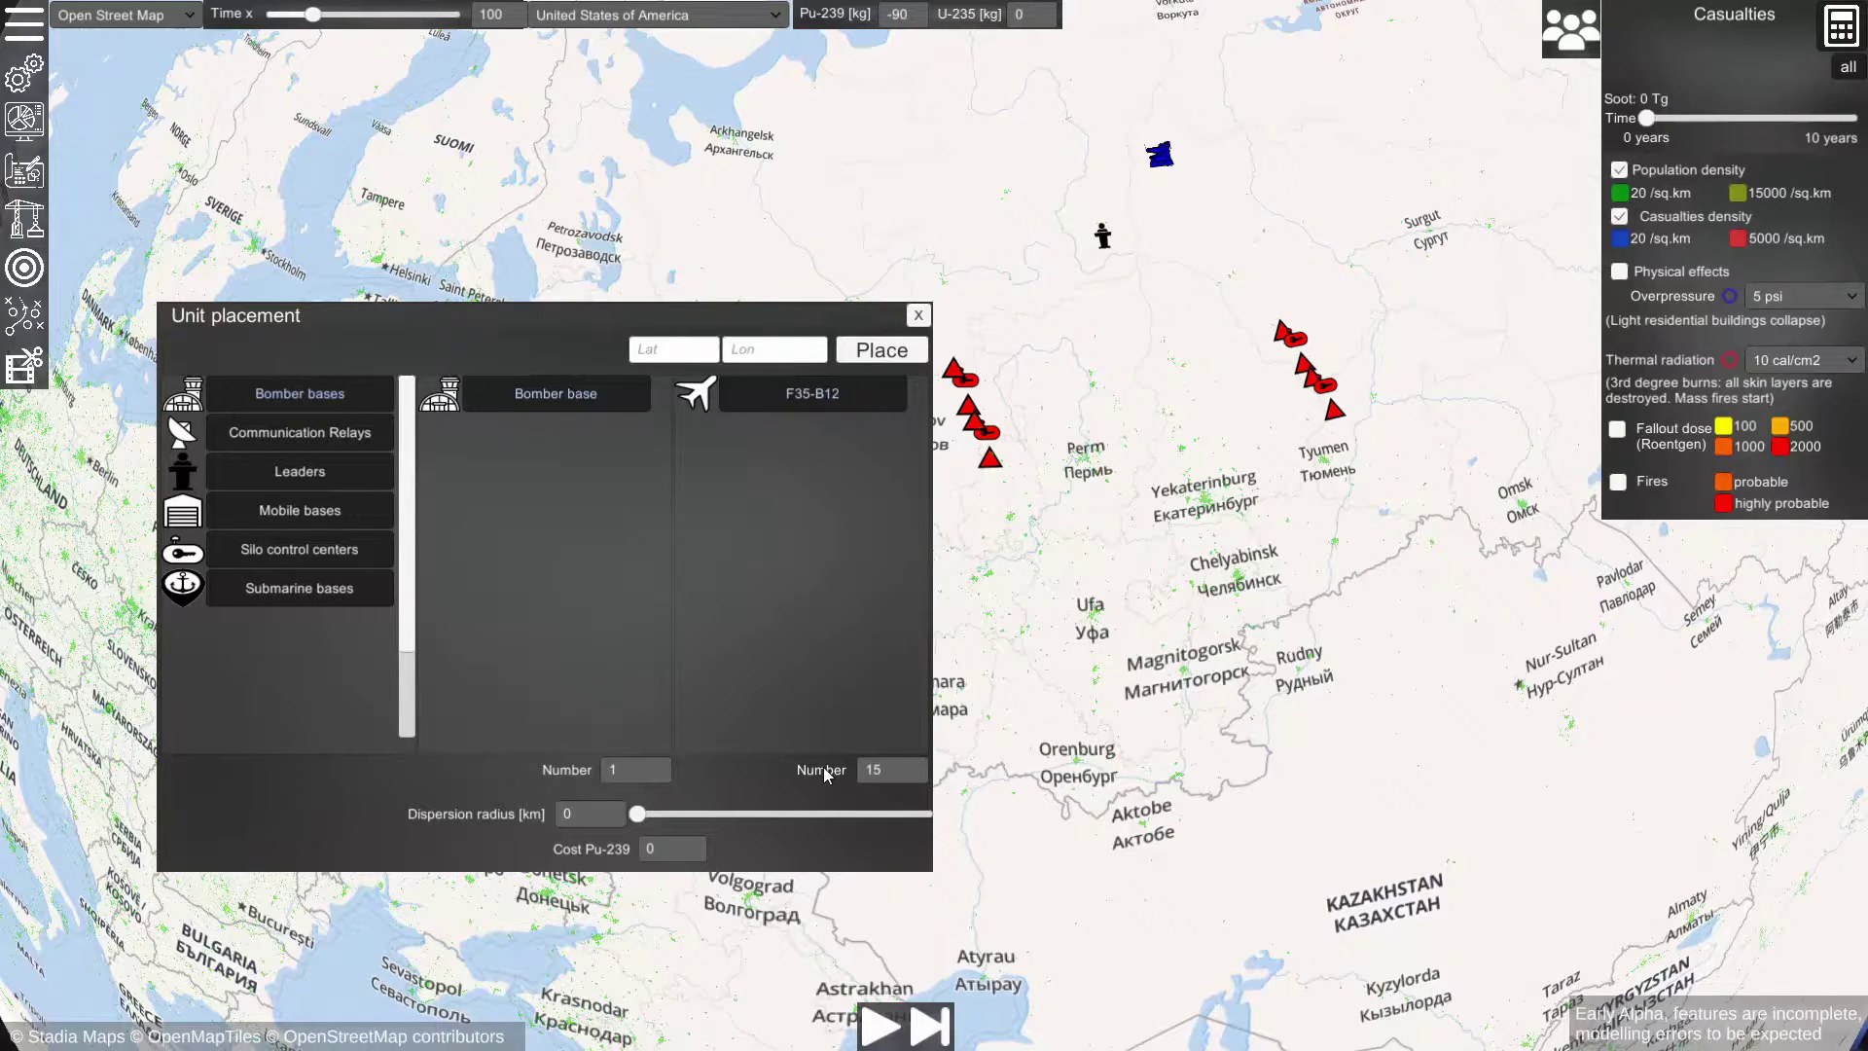
drag(1180, 273, 1125, 360)
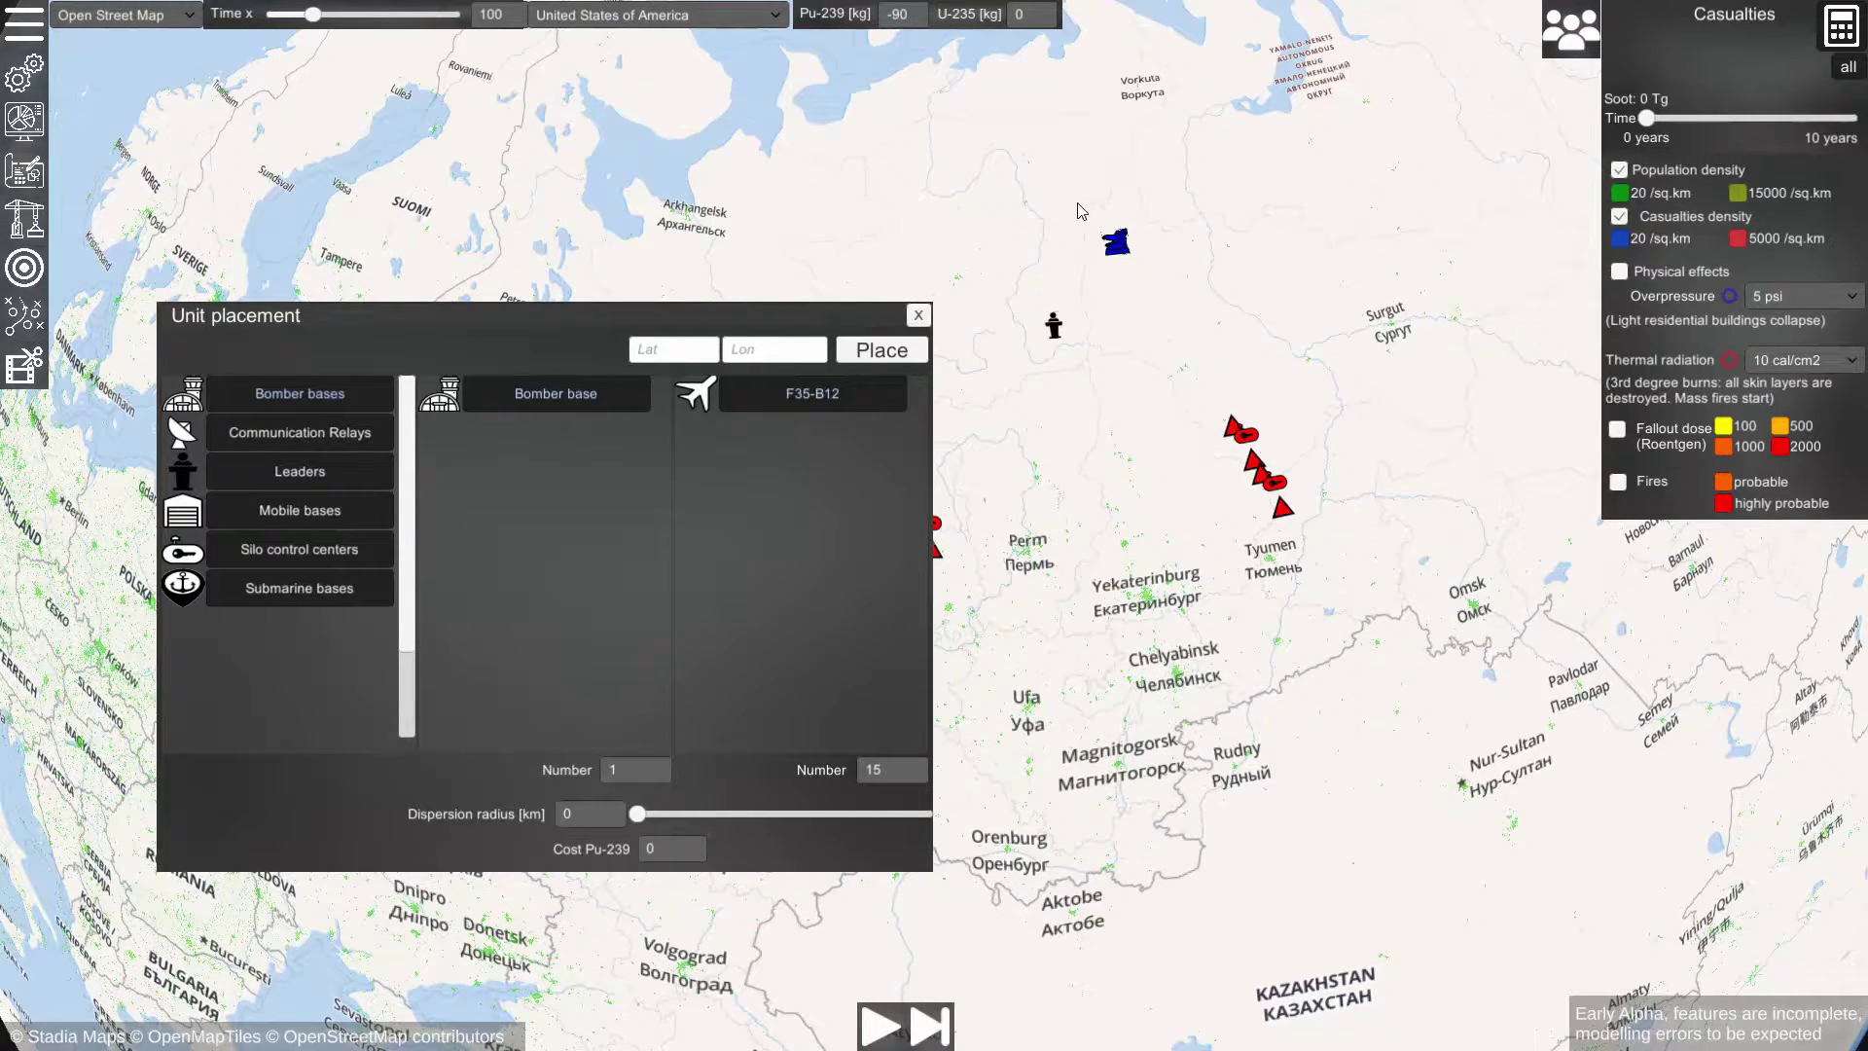
drag(1076, 199, 1184, 325)
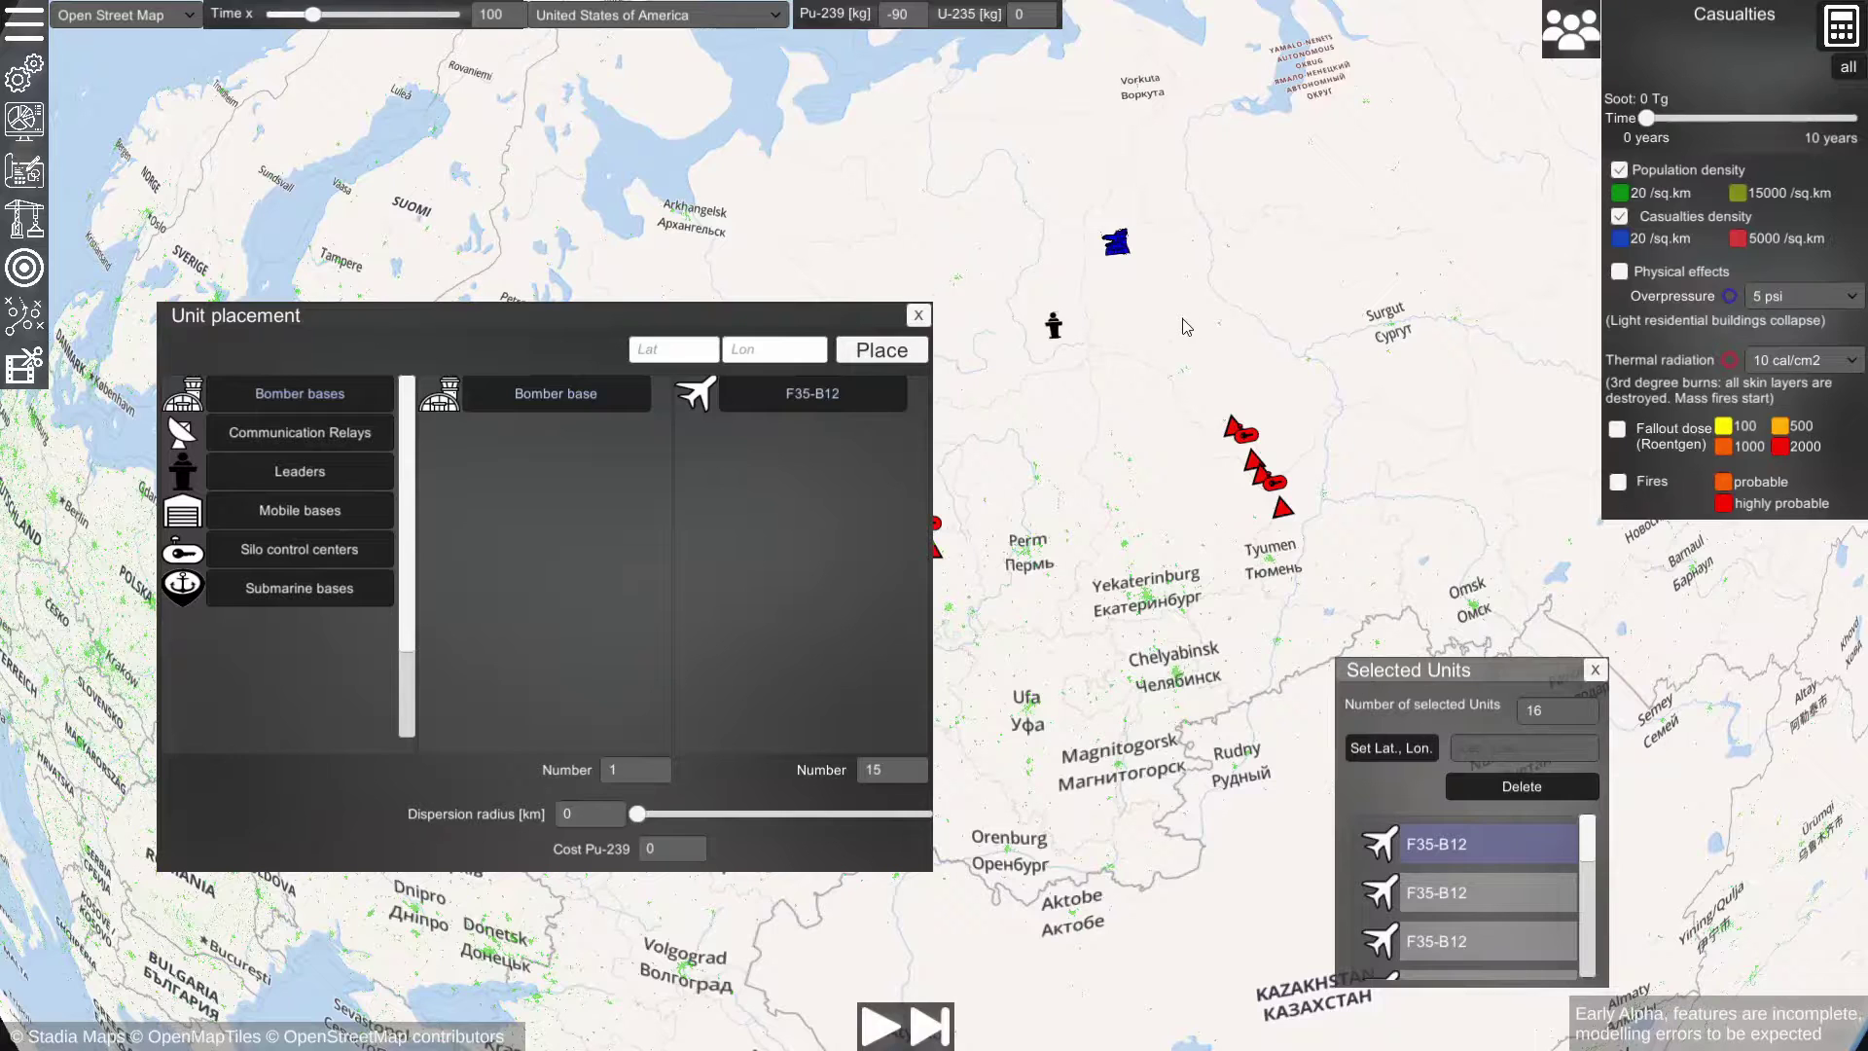
drag(1596, 848, 1596, 985)
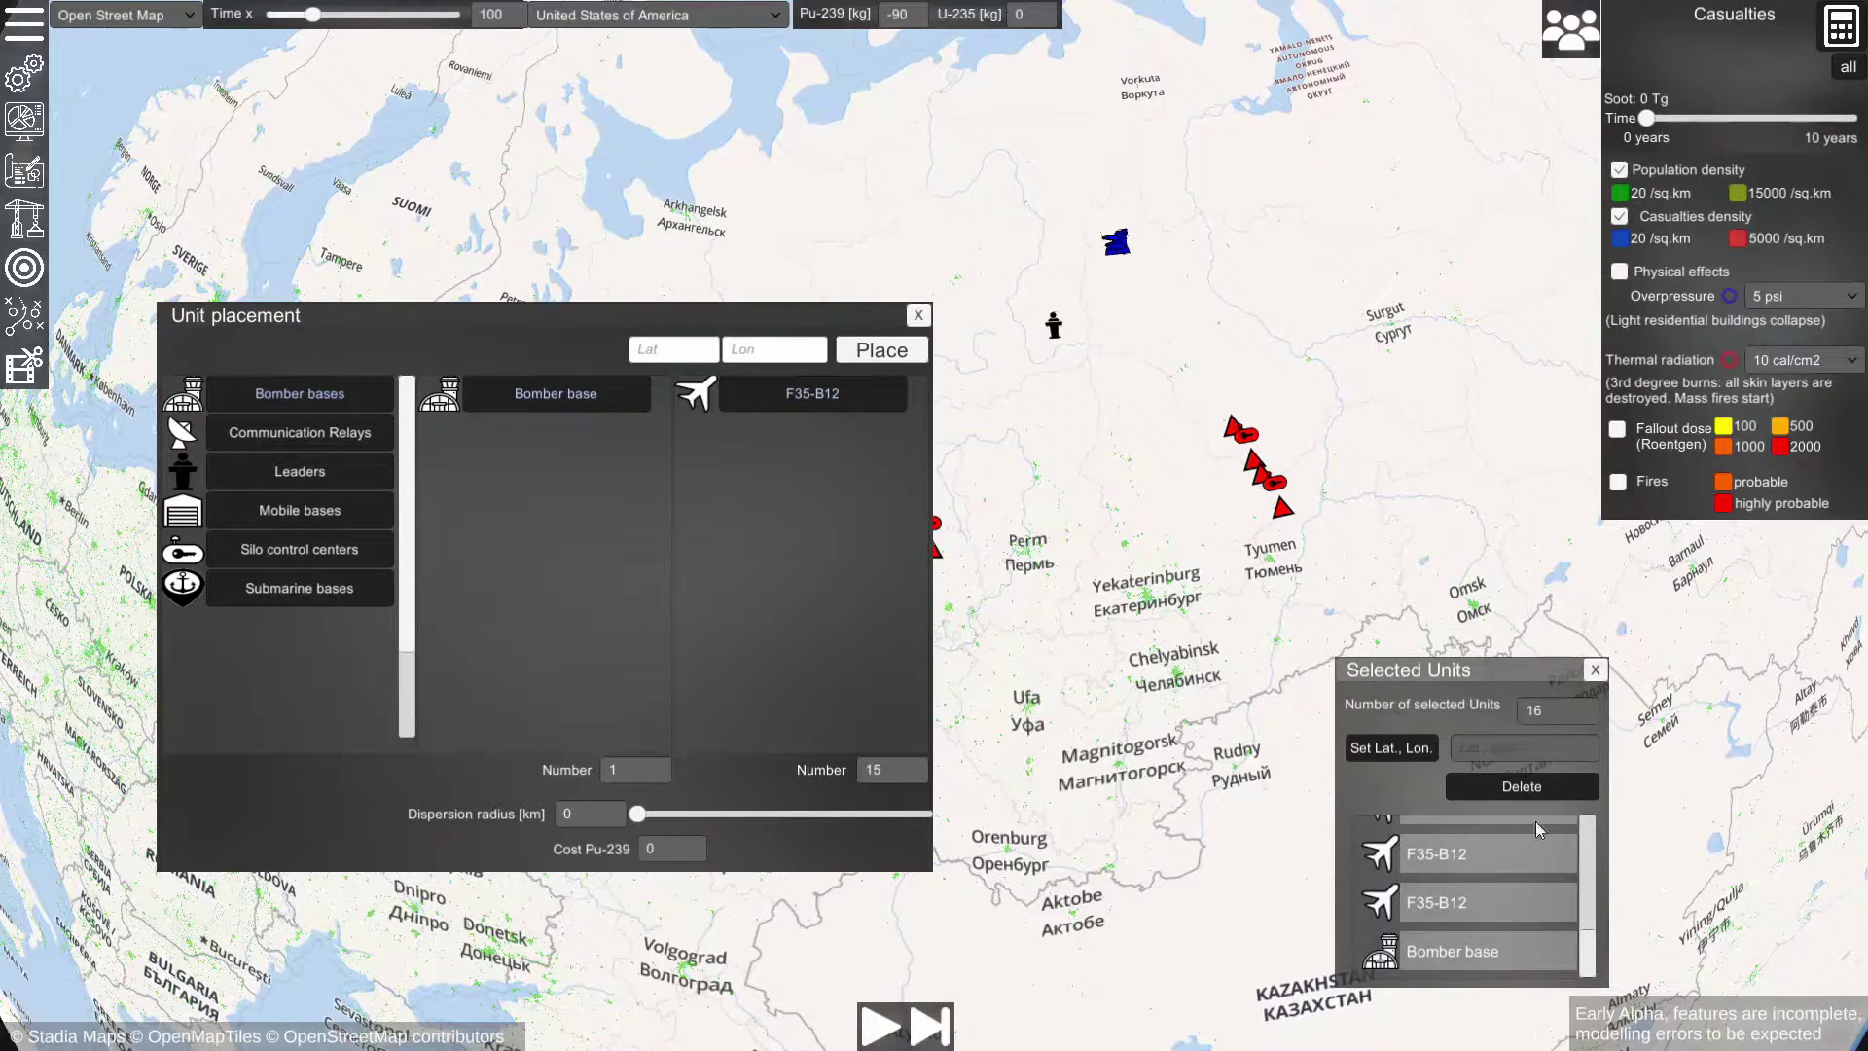
click(1594, 670)
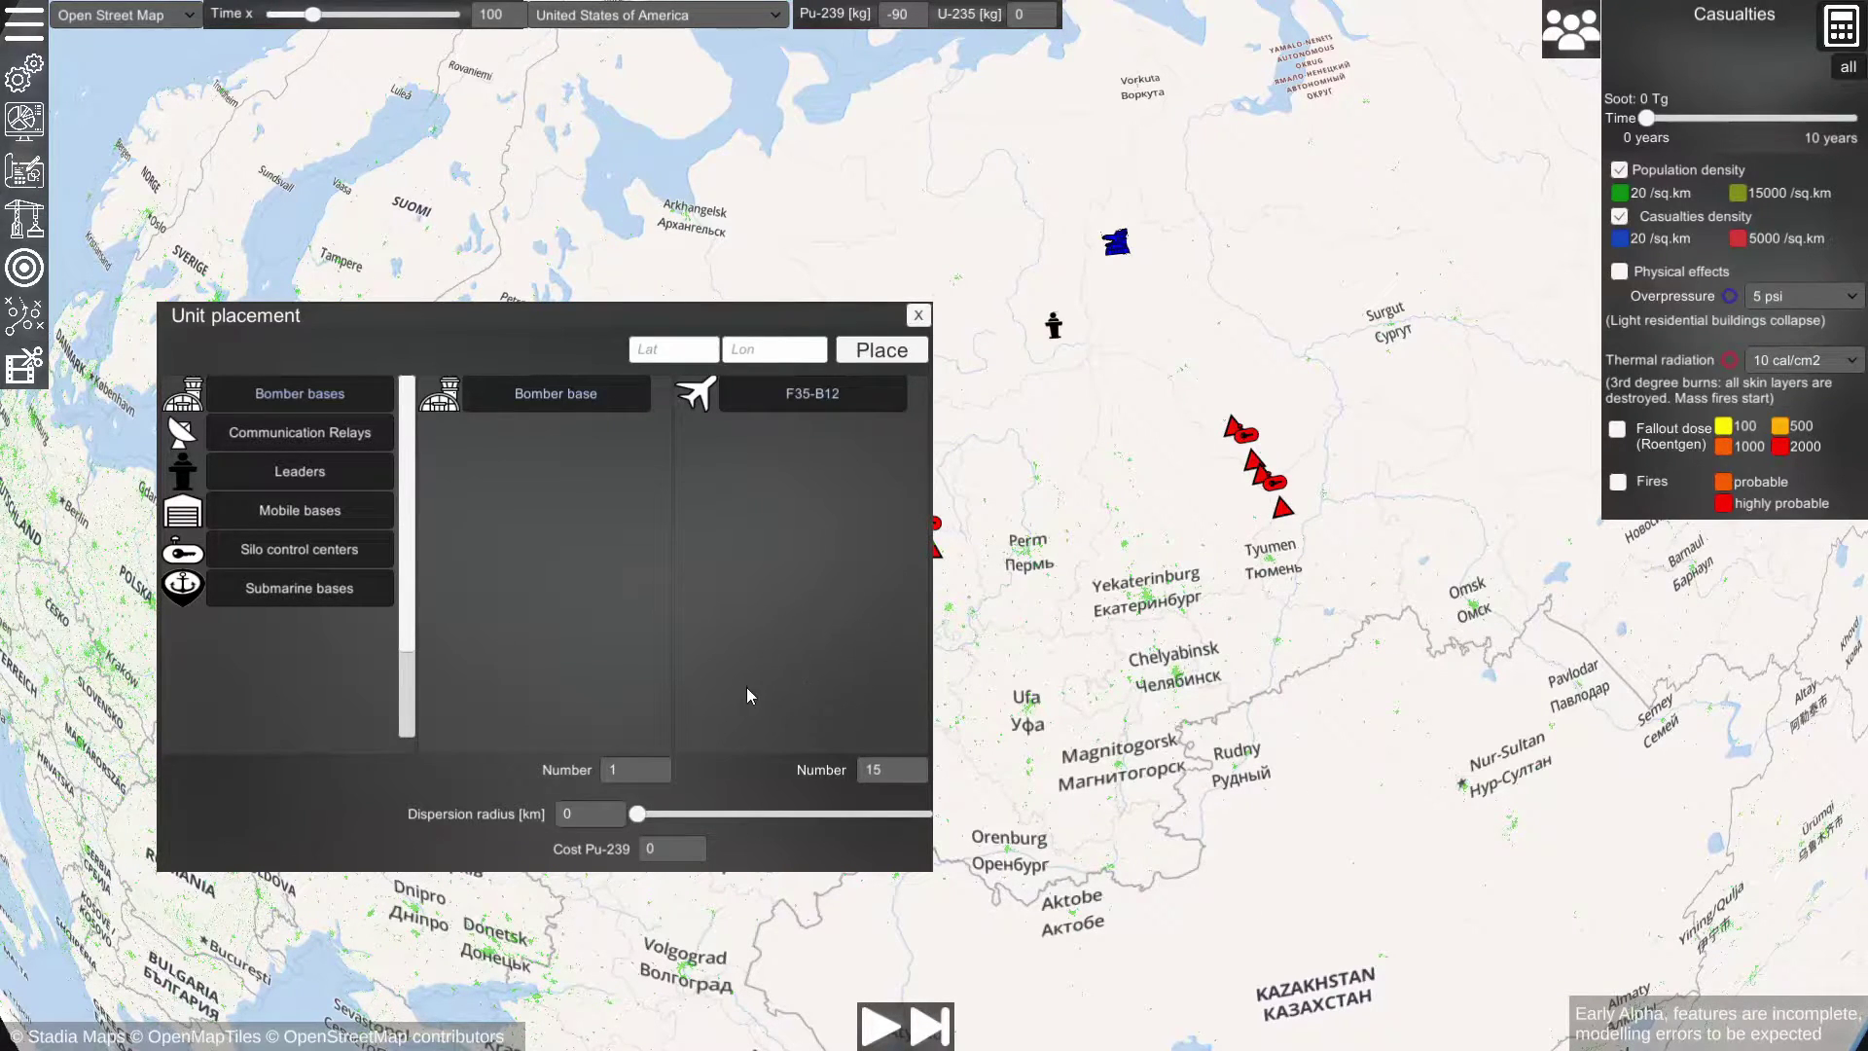
Step: Place two Minuteman SCC silo fields with Minuteman III W78 missiles near Surgut, radius about 80 km
click(281, 549)
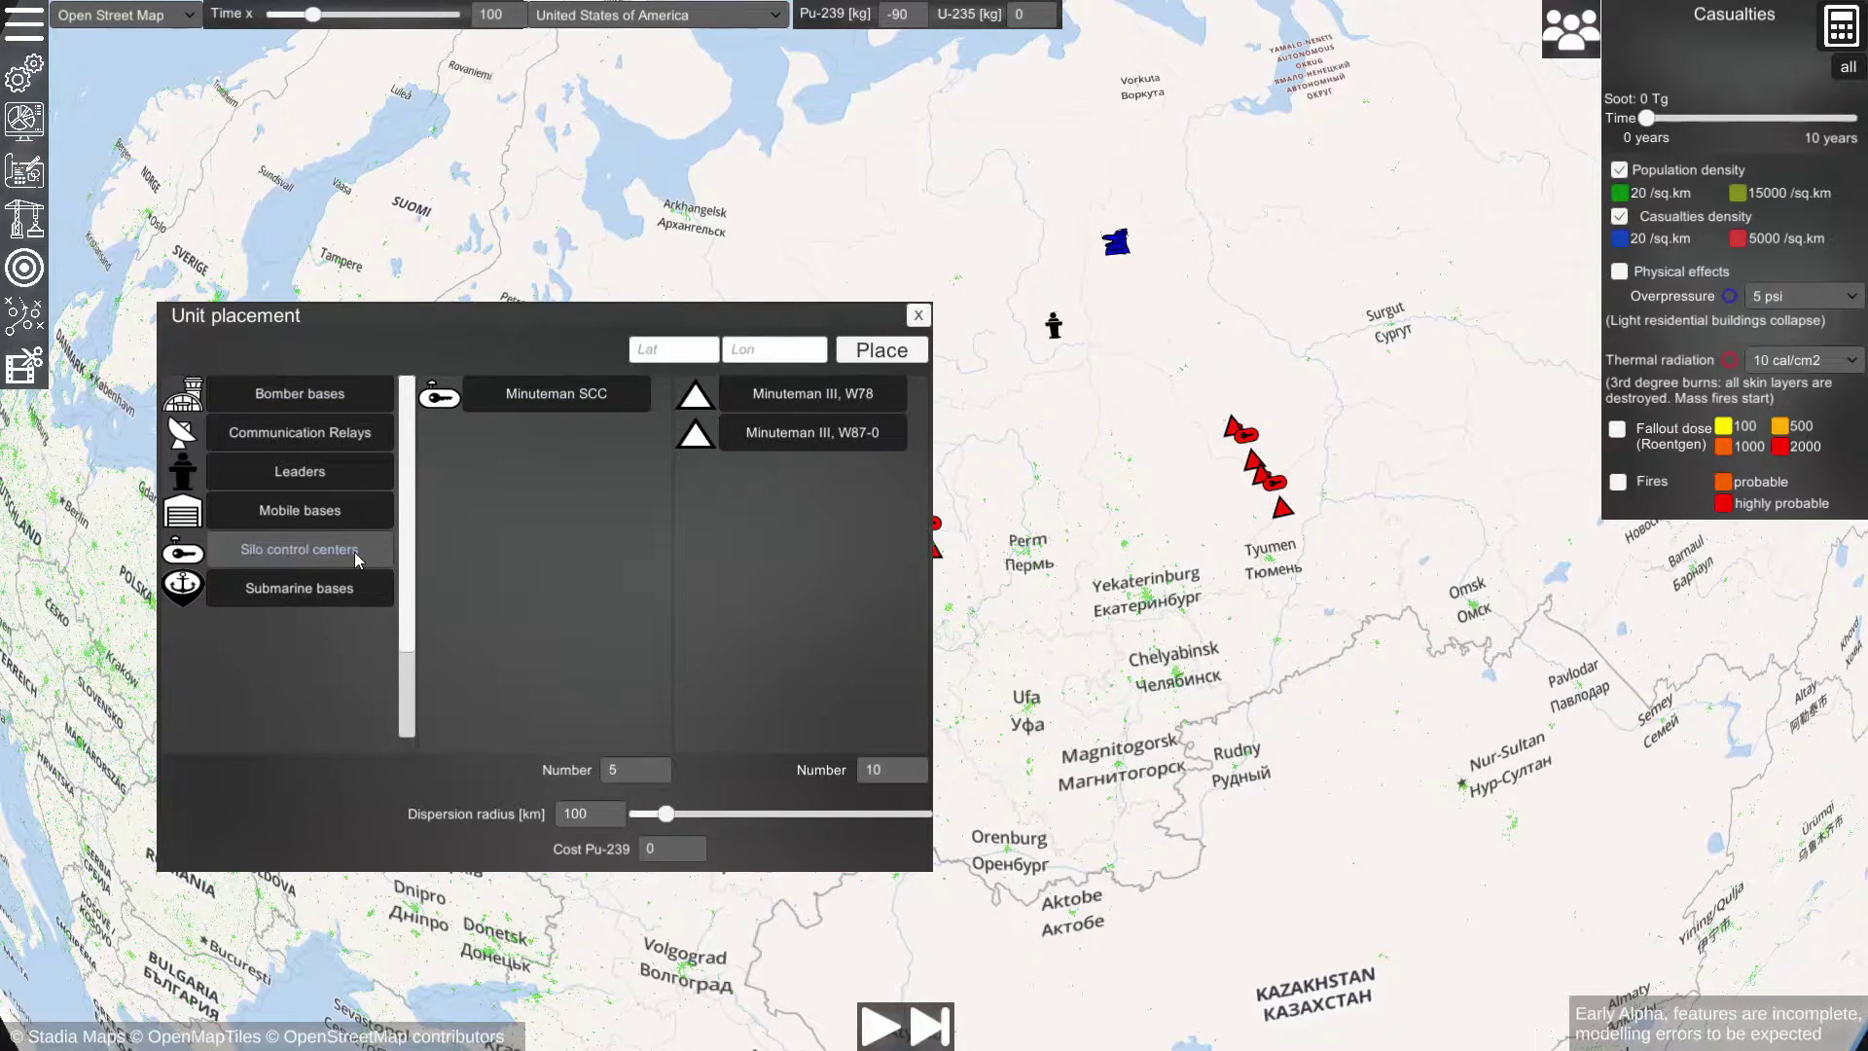
click(570, 389)
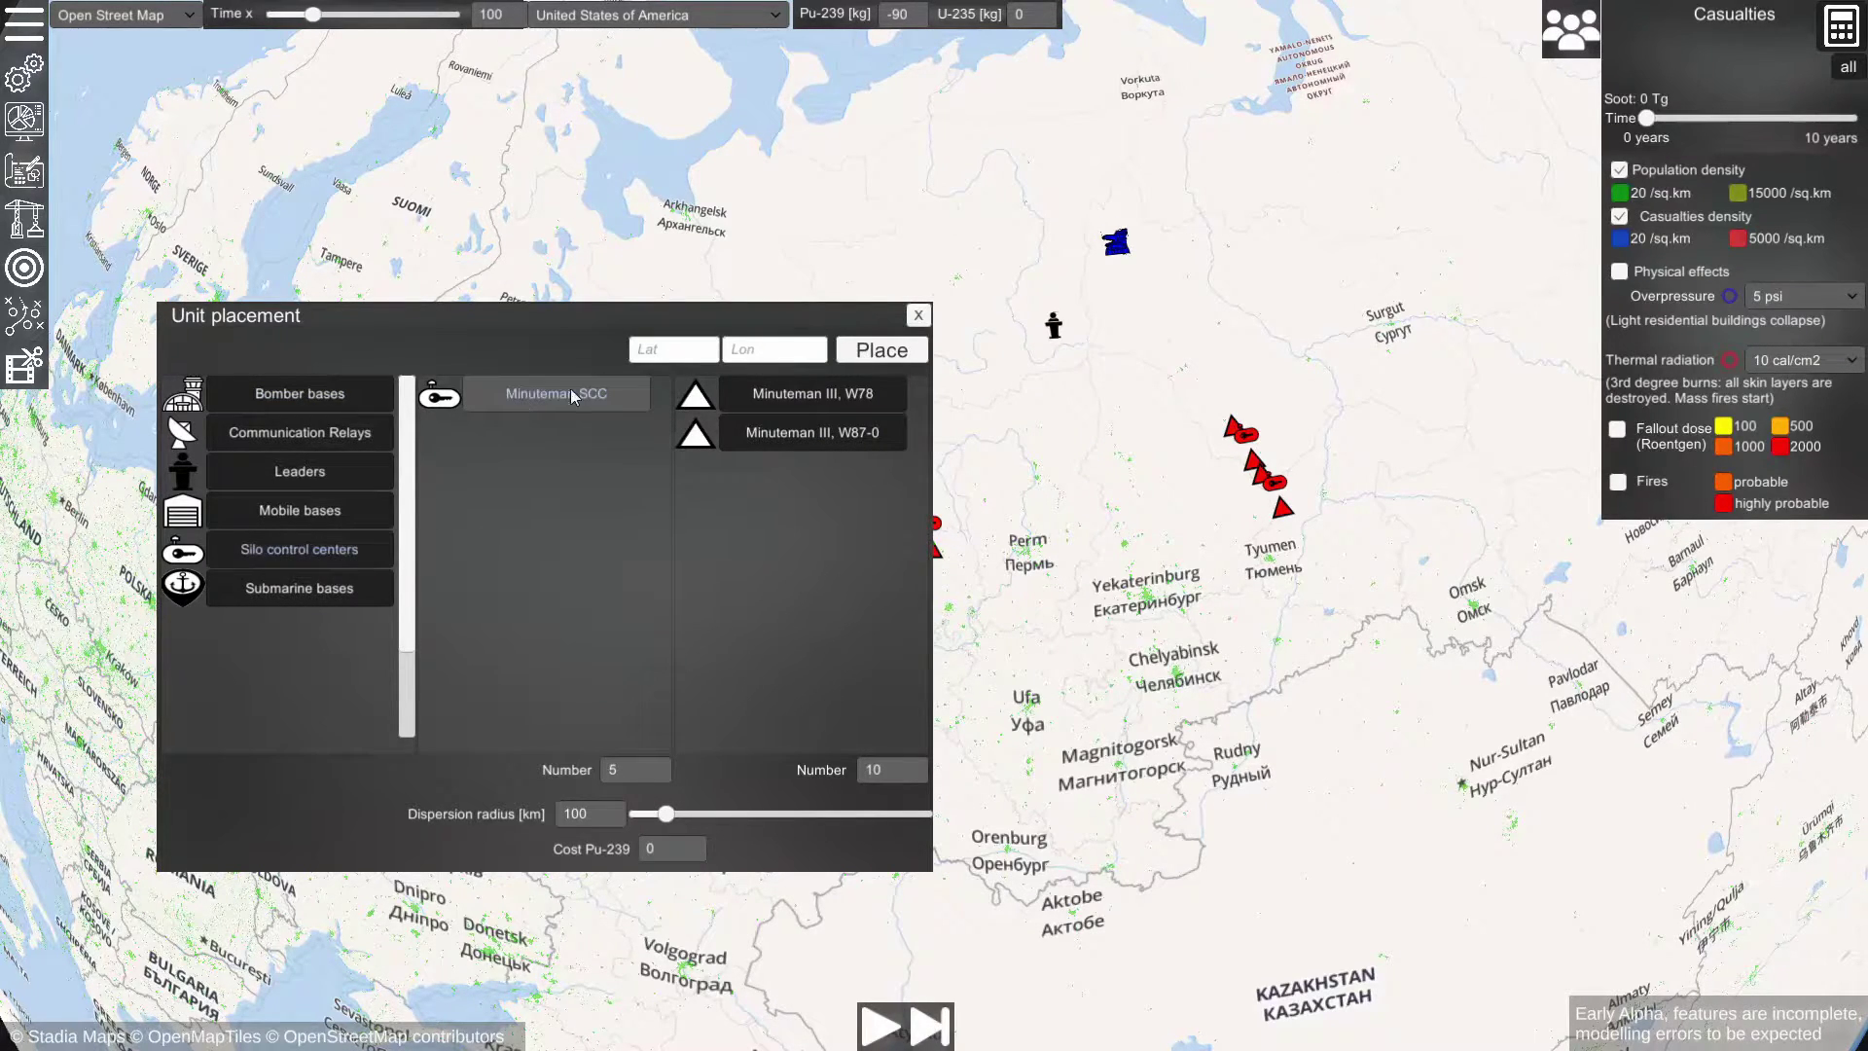
click(793, 395)
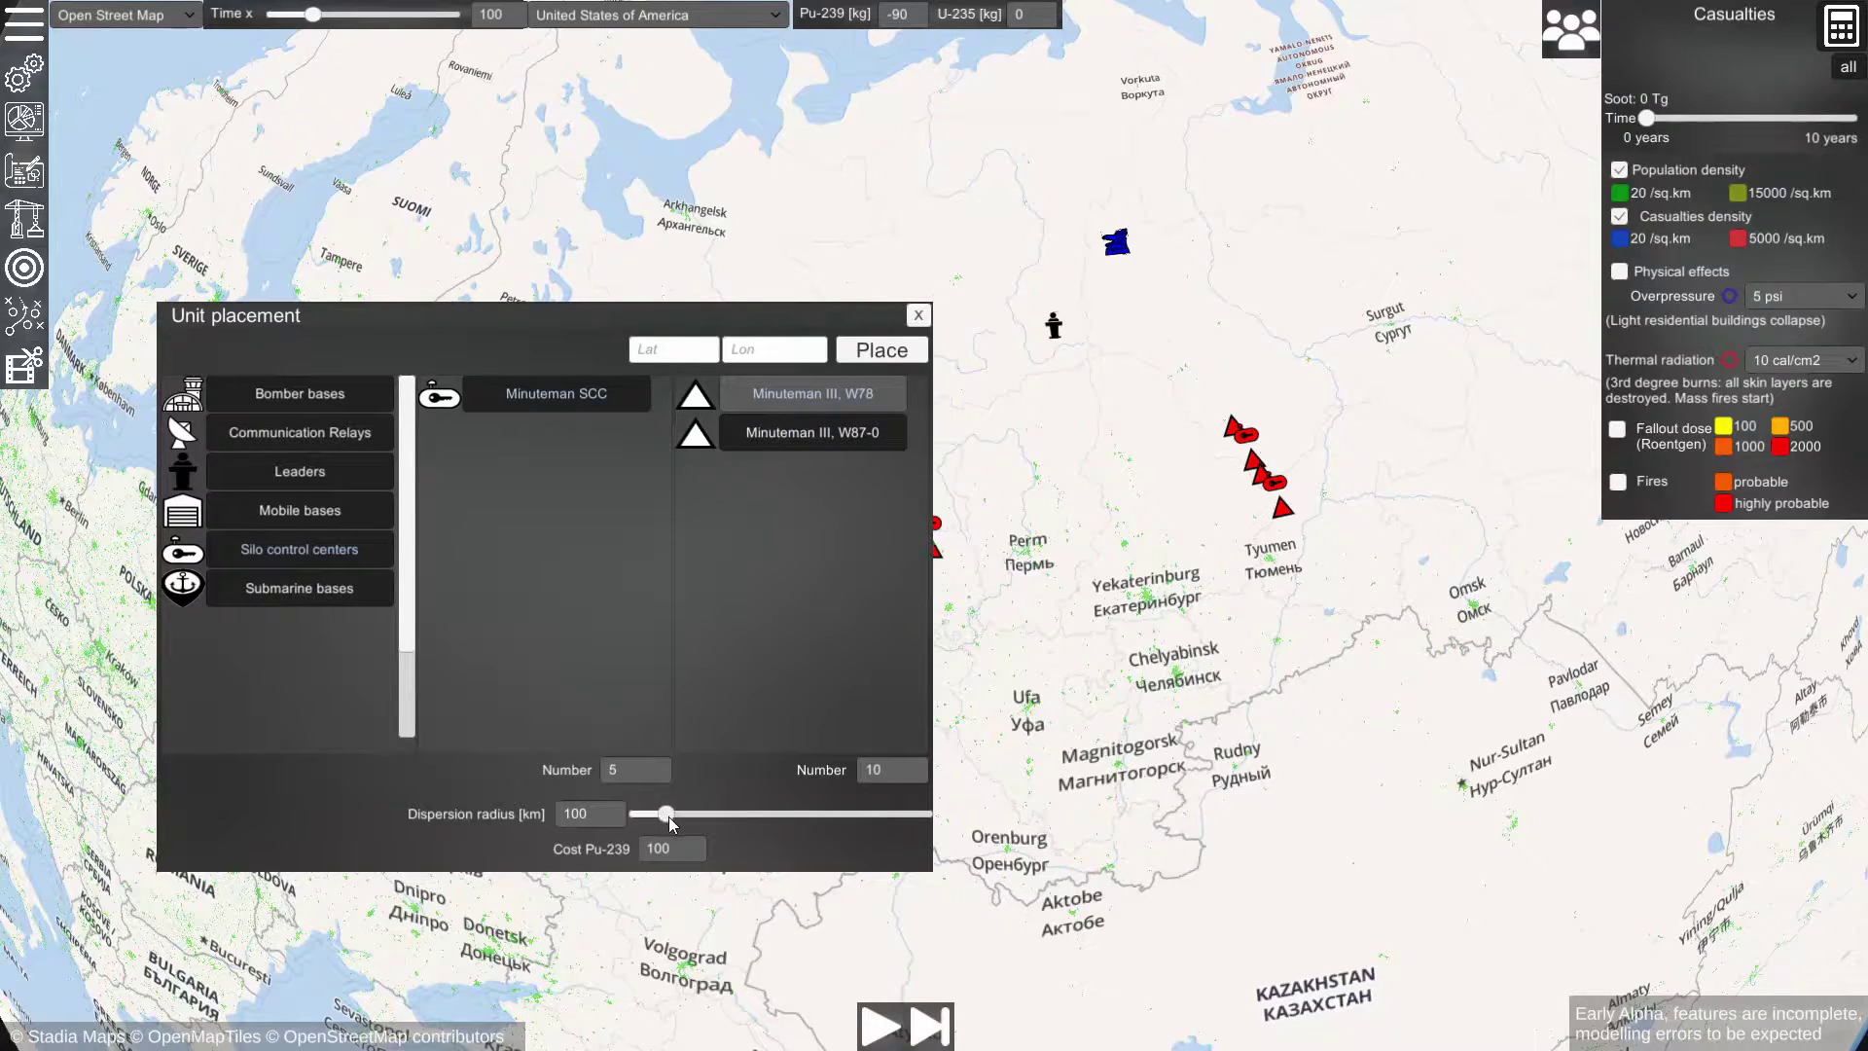
drag(669, 823, 668, 825)
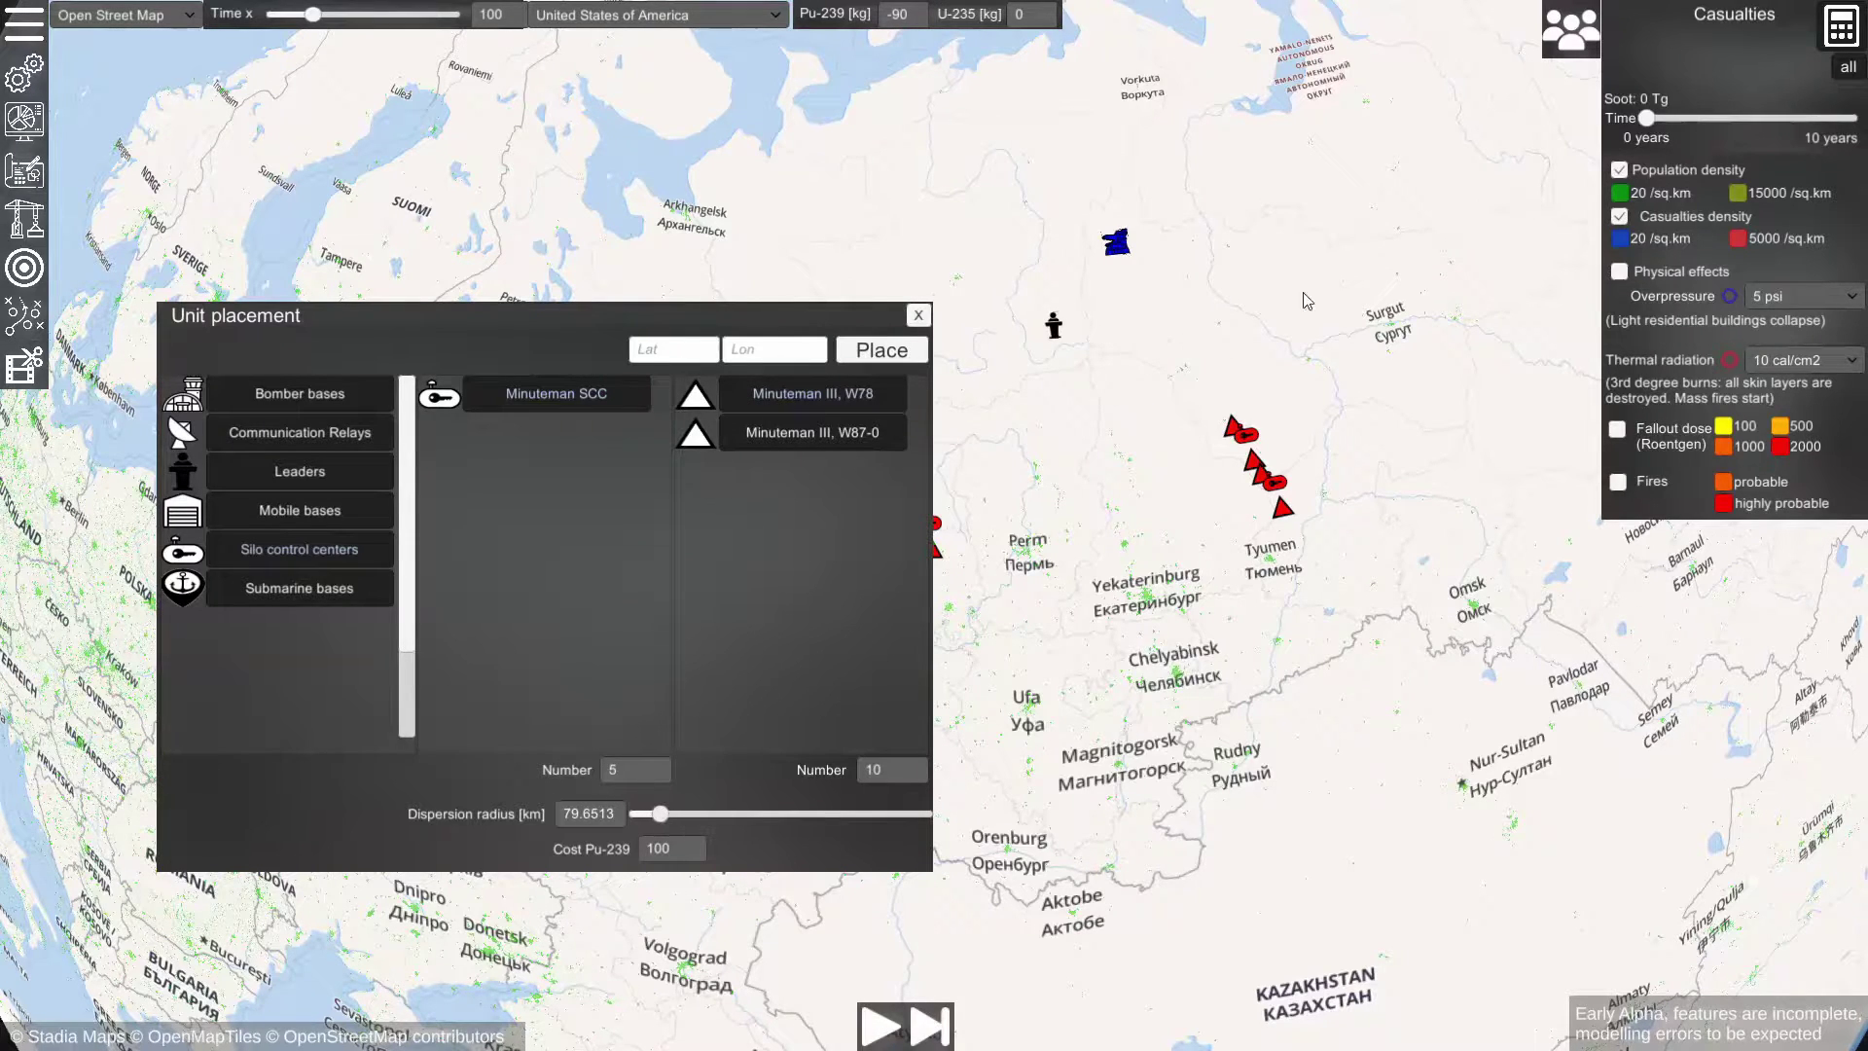
click(1368, 231)
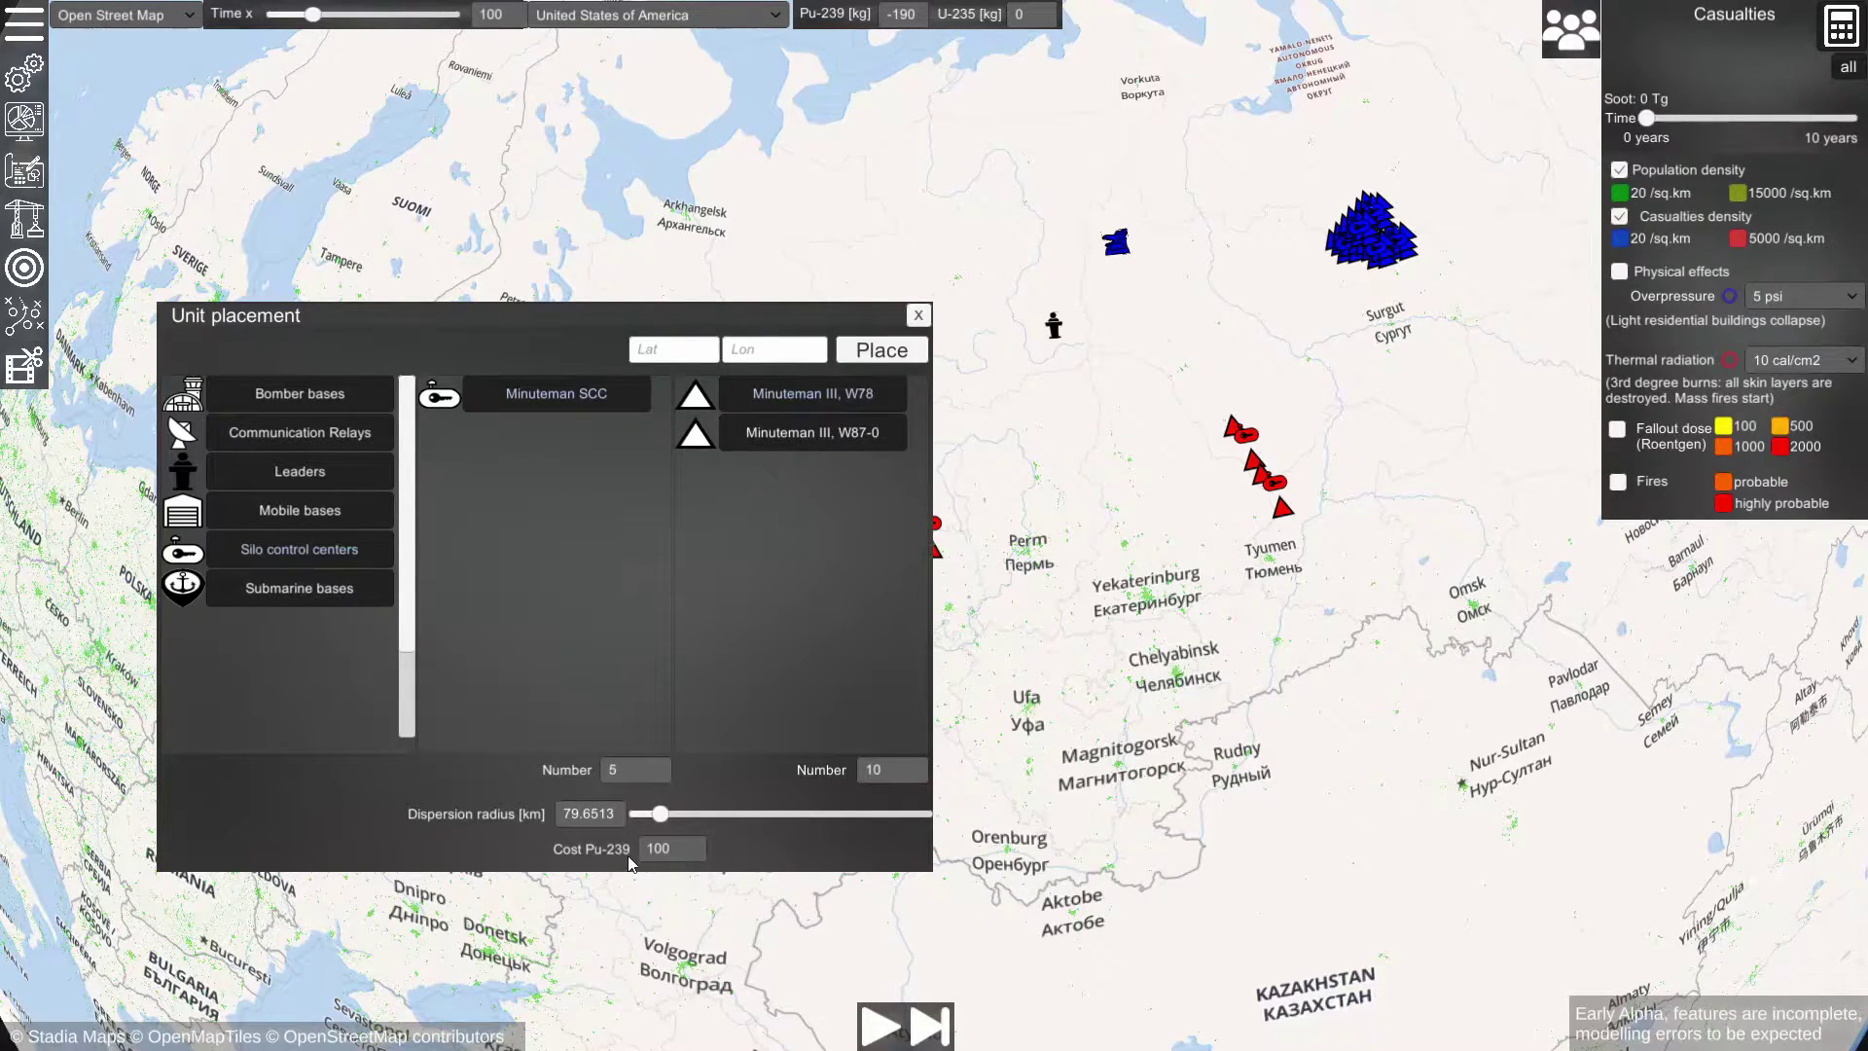
click(1427, 394)
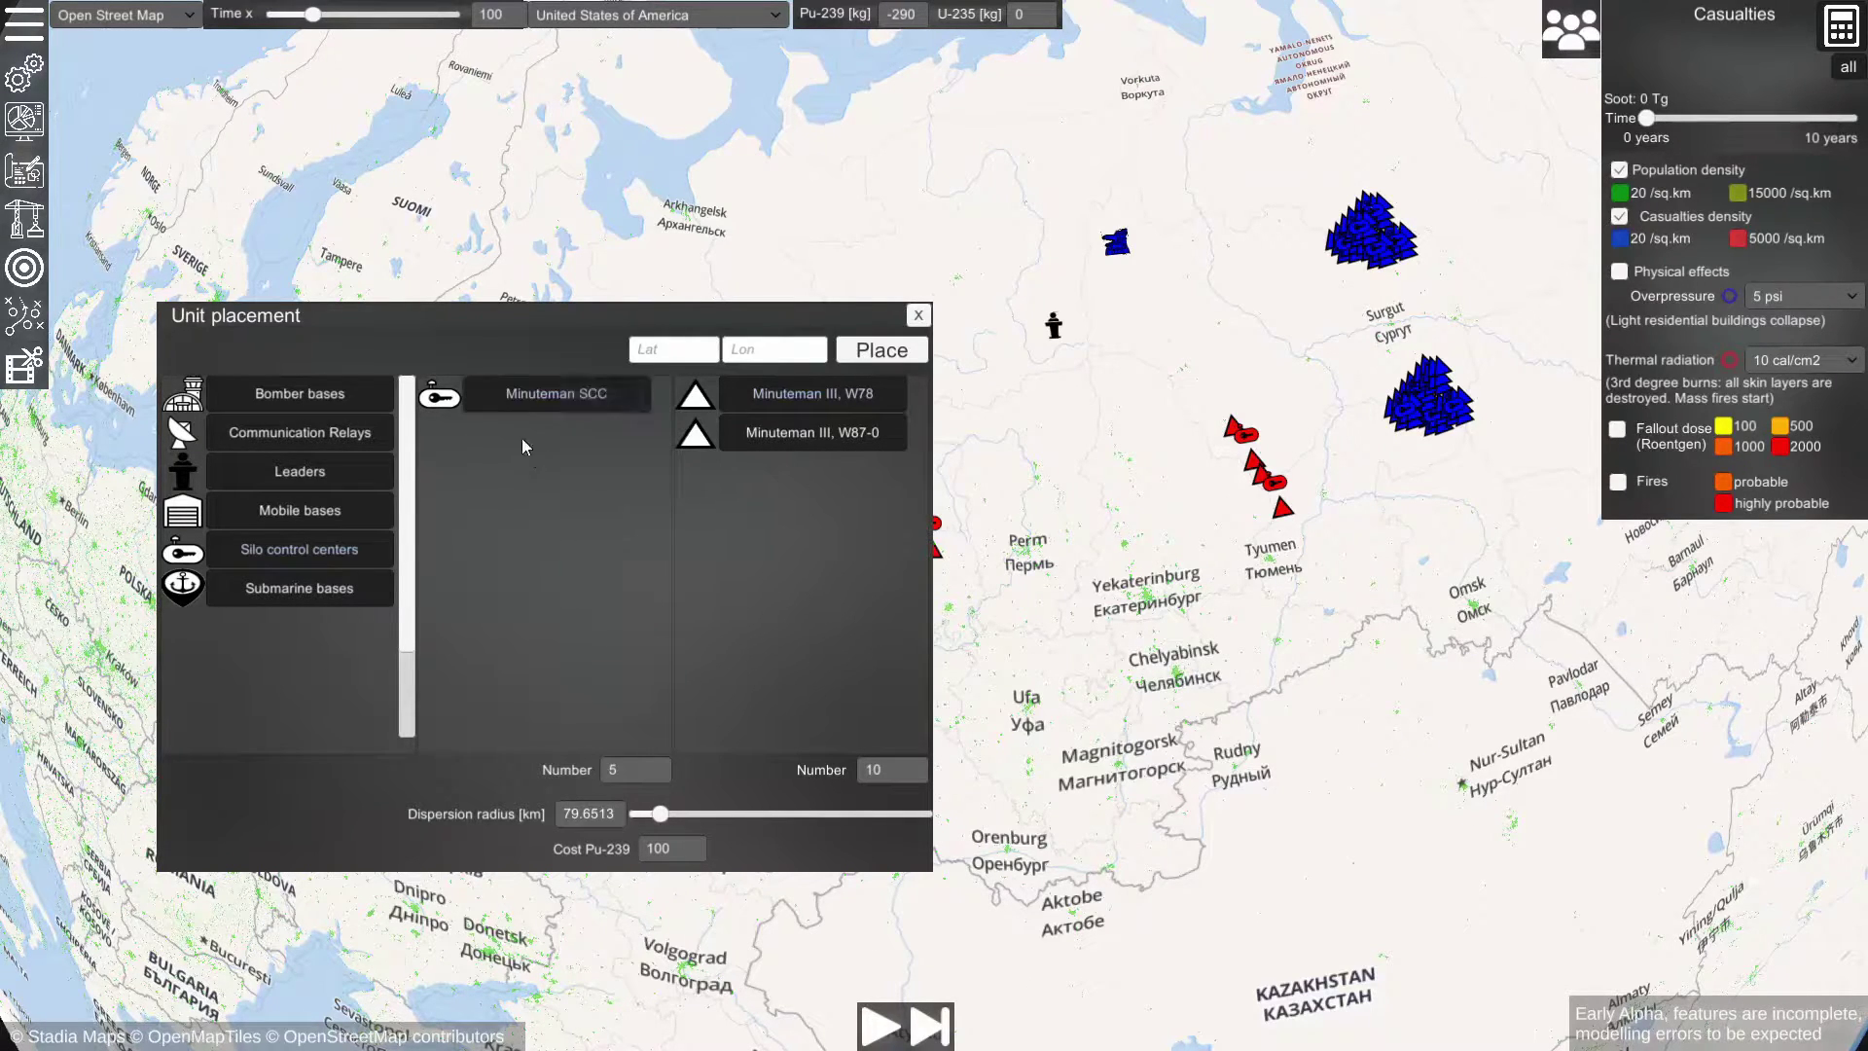
Step: Browse the Submarine bases and Leaders categories, then list the Bomber base and F35-B12 units
click(245, 595)
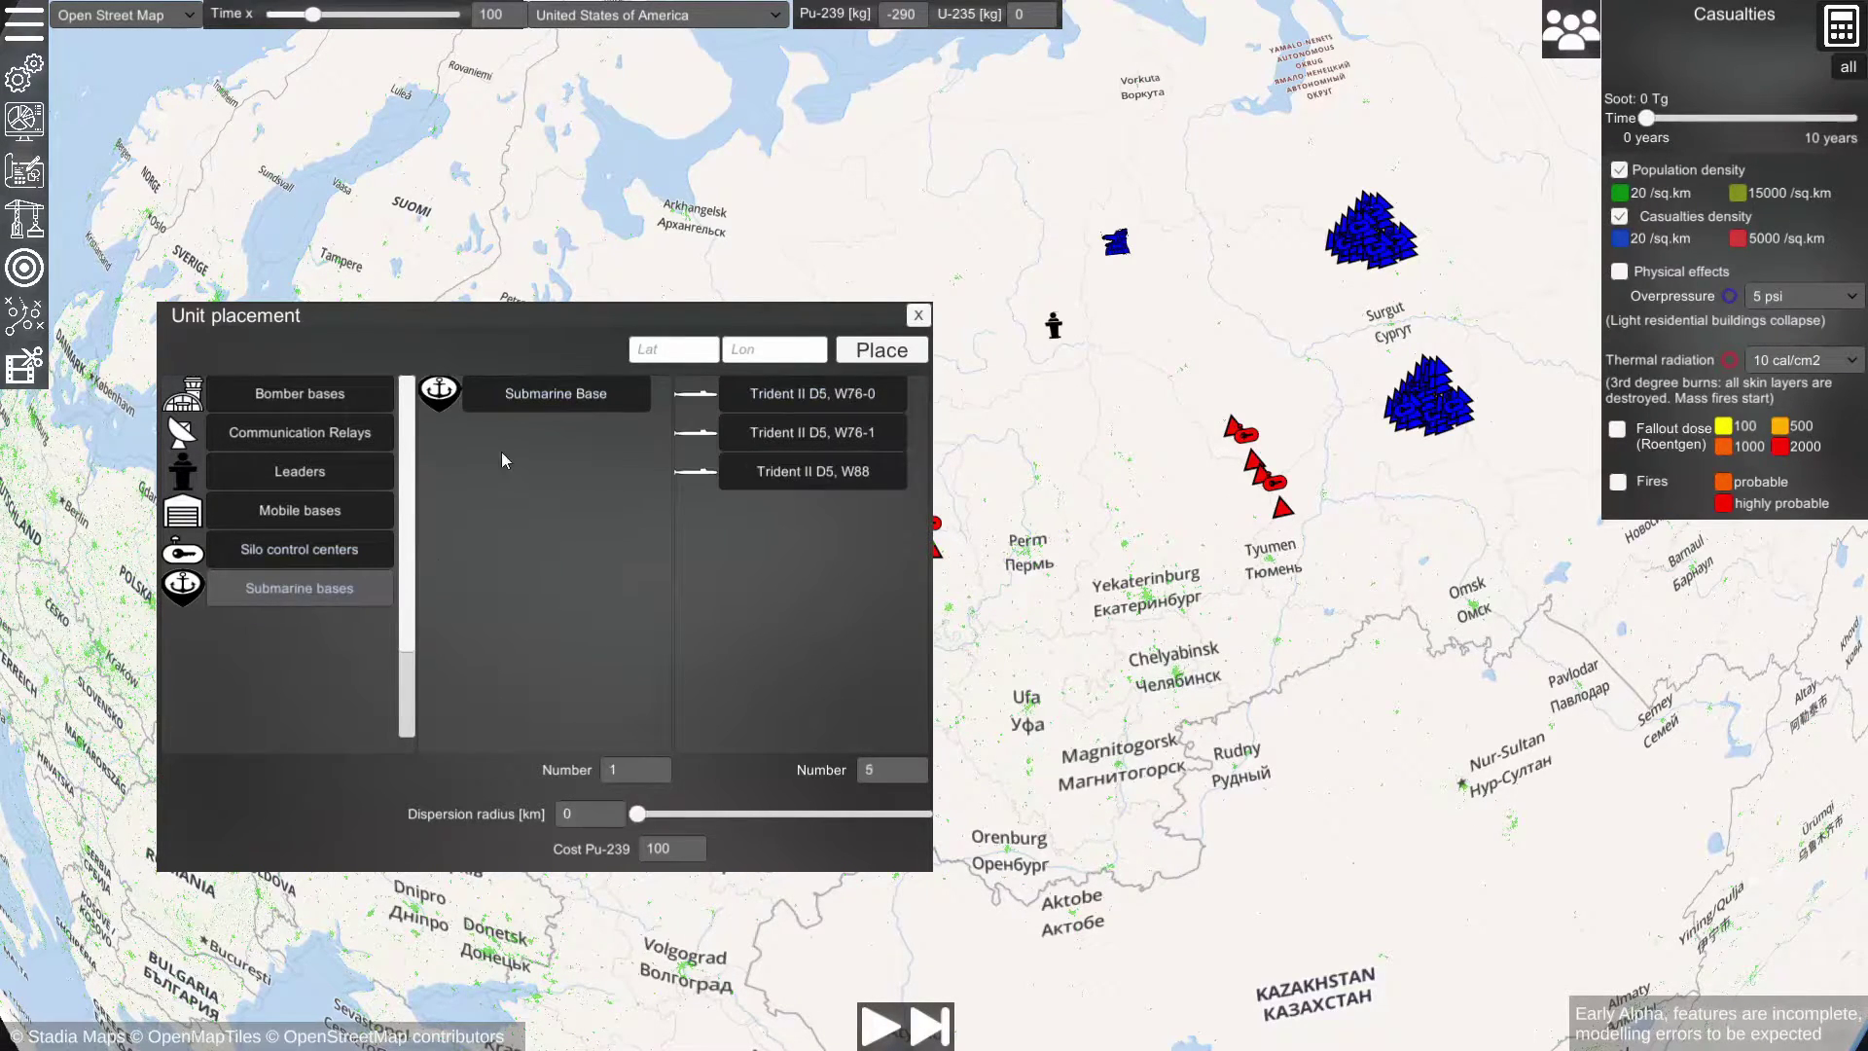
click(308, 475)
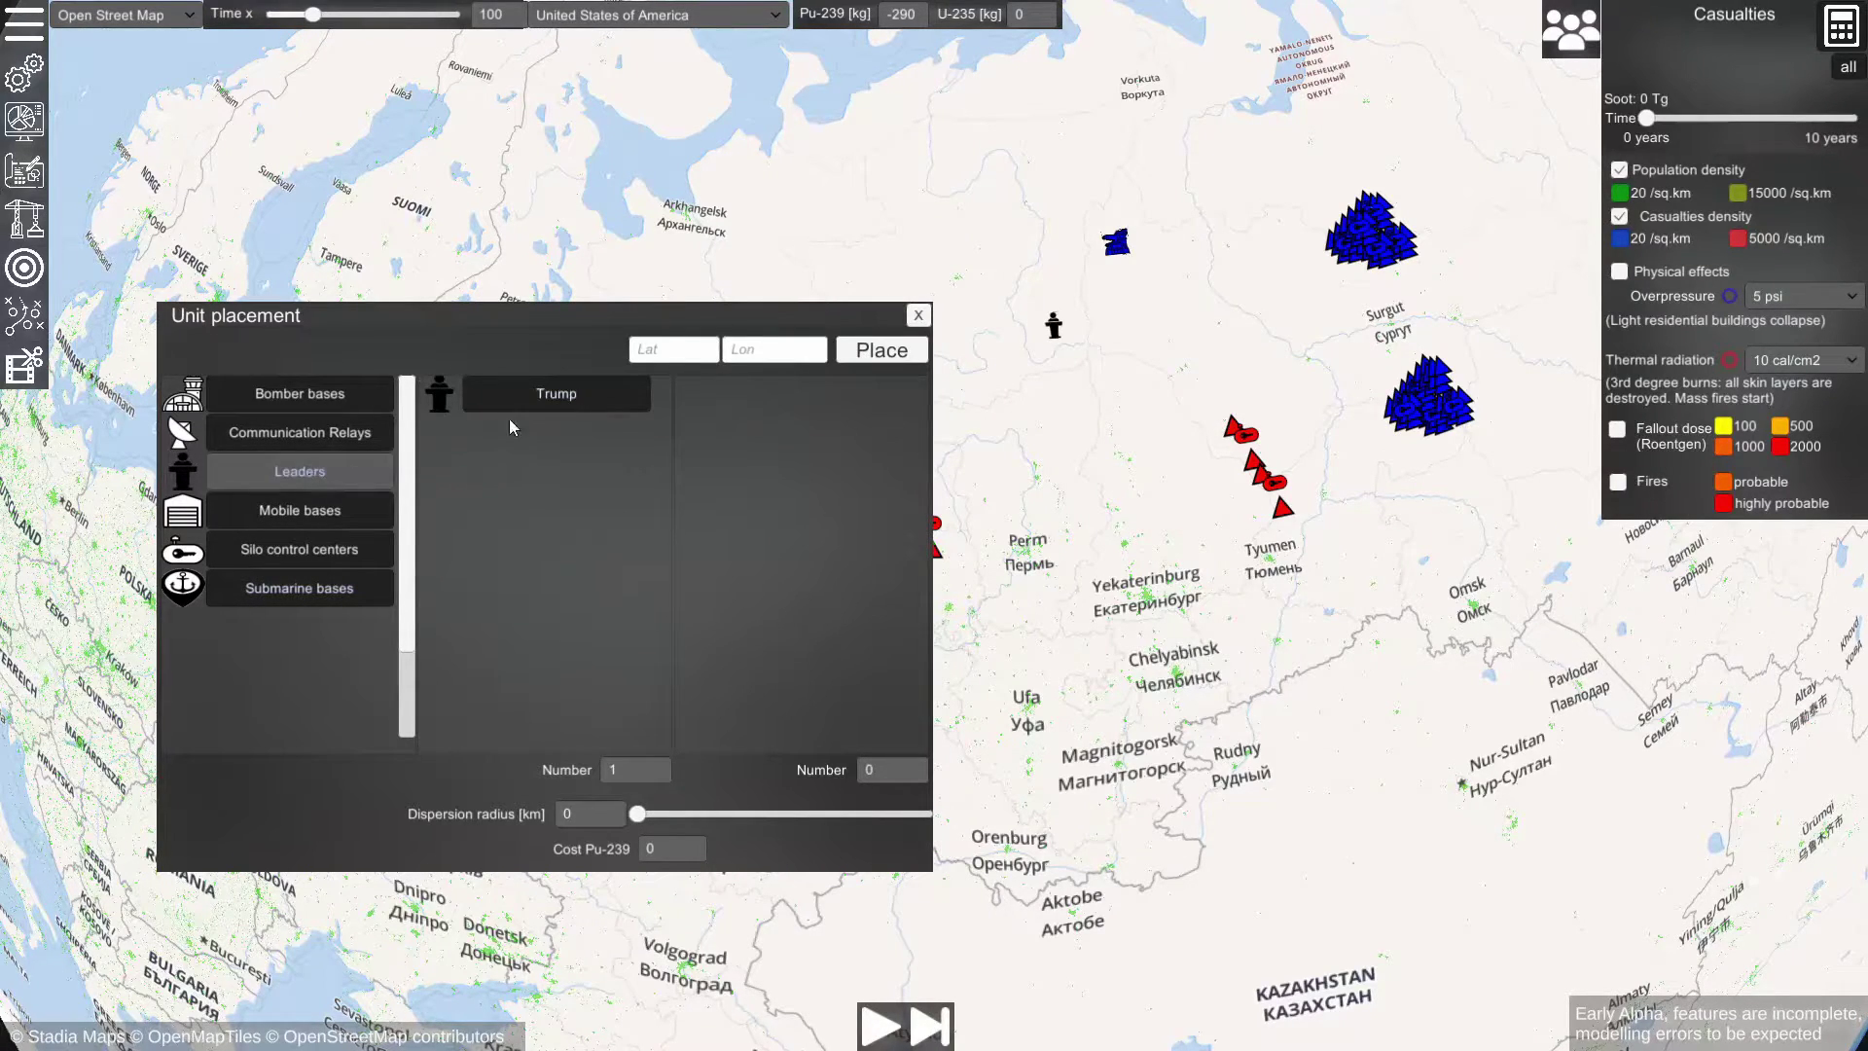
click(573, 395)
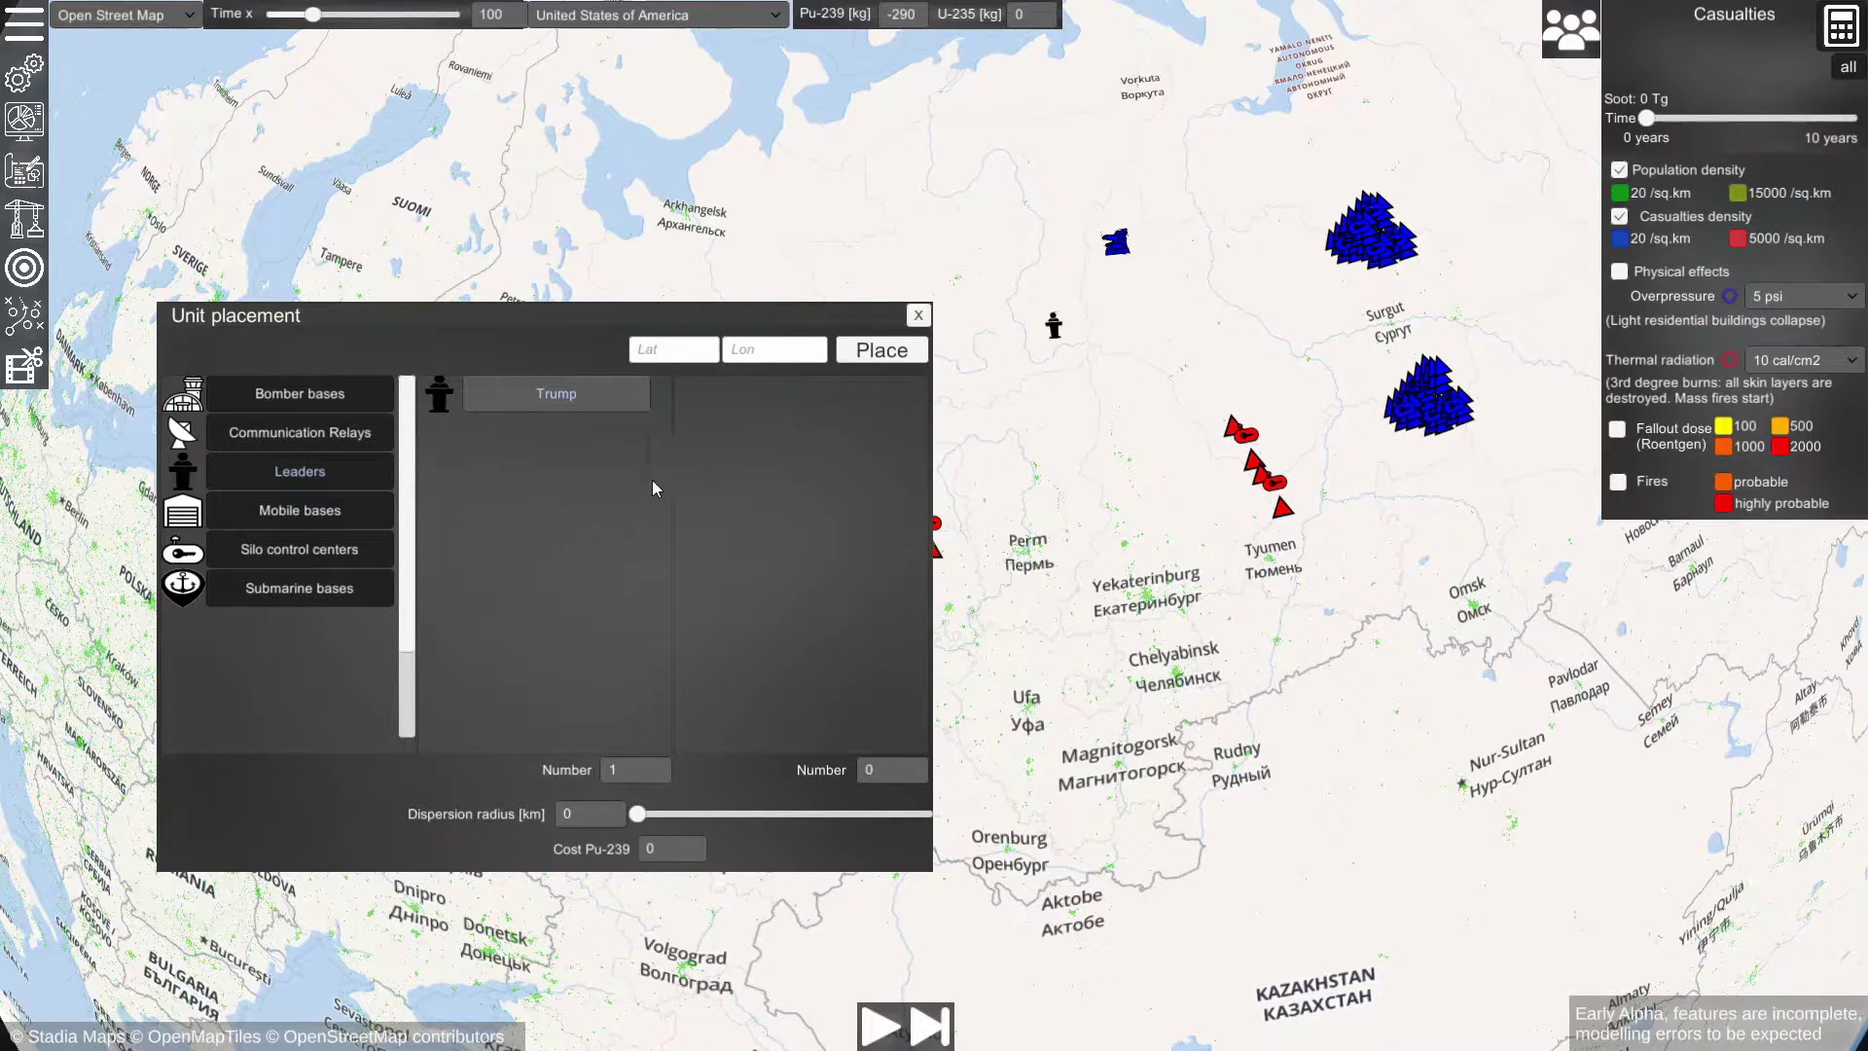
click(280, 405)
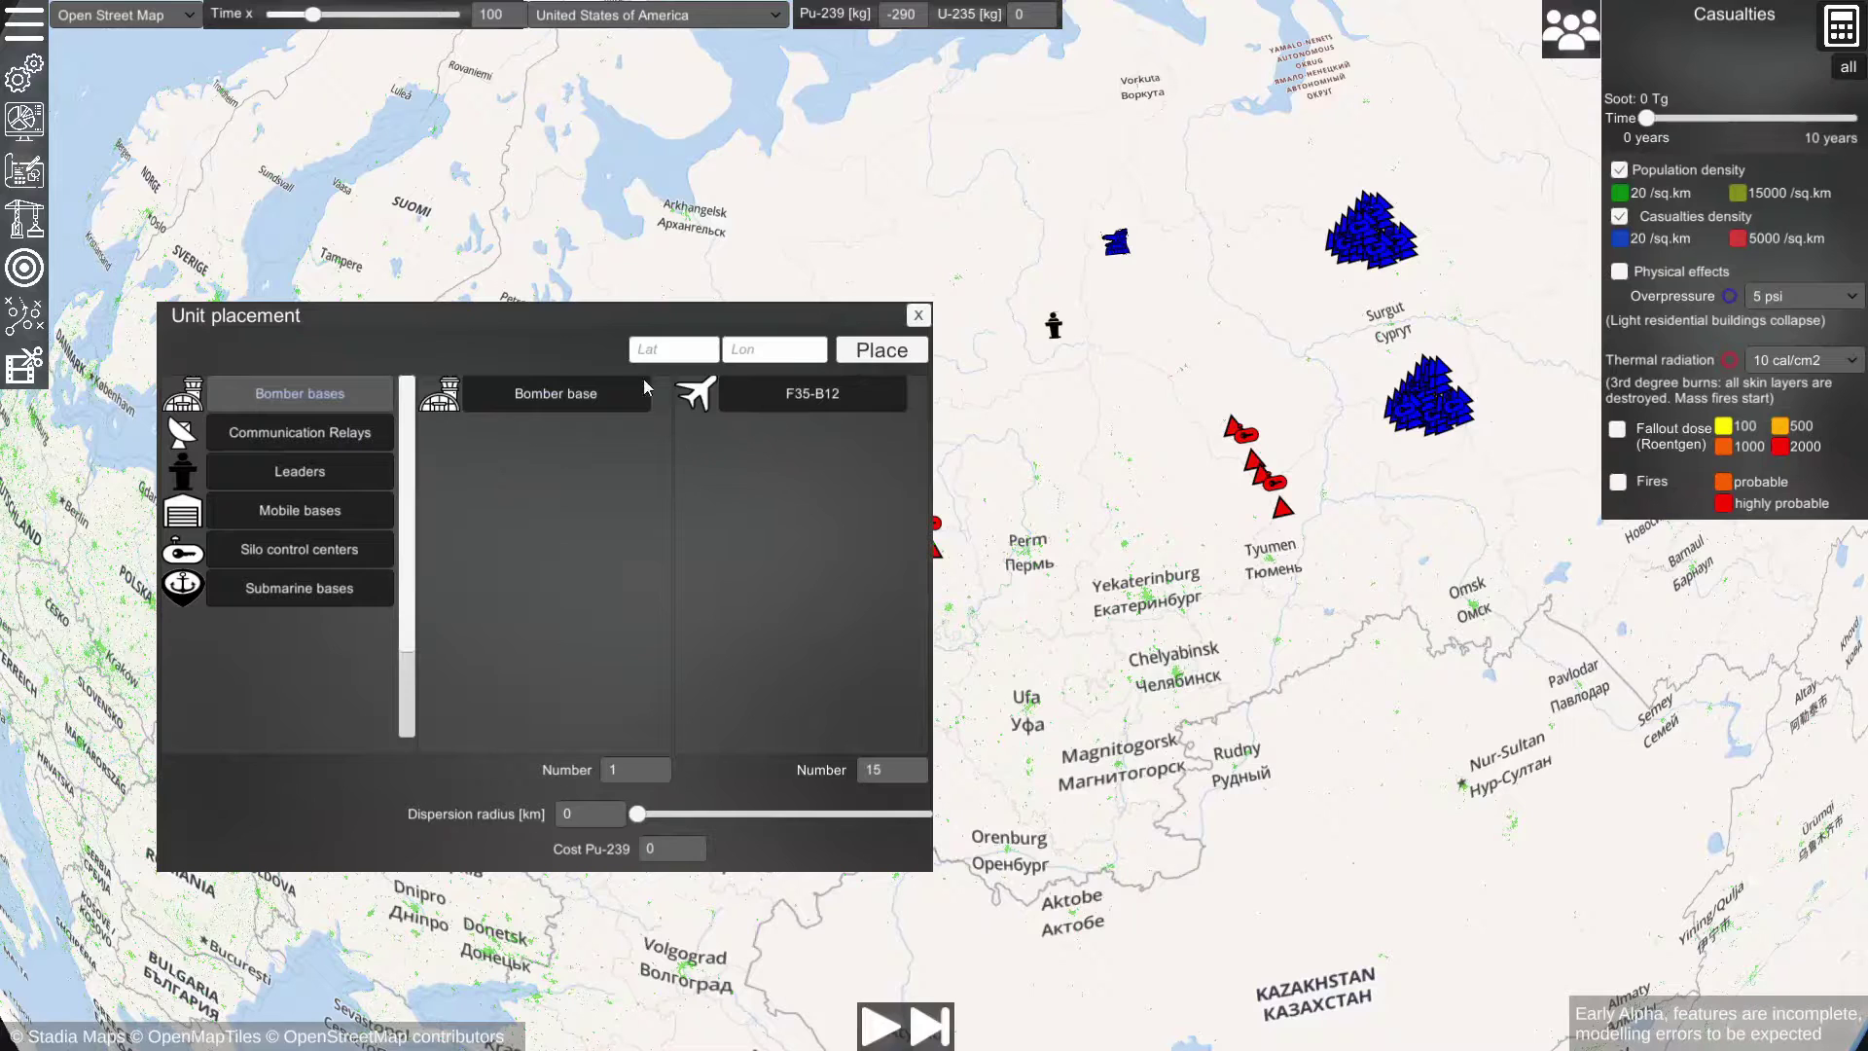
Step: Place a Bomber base with F35-B12 aircraft at latitude 50, longitude 0
click(574, 406)
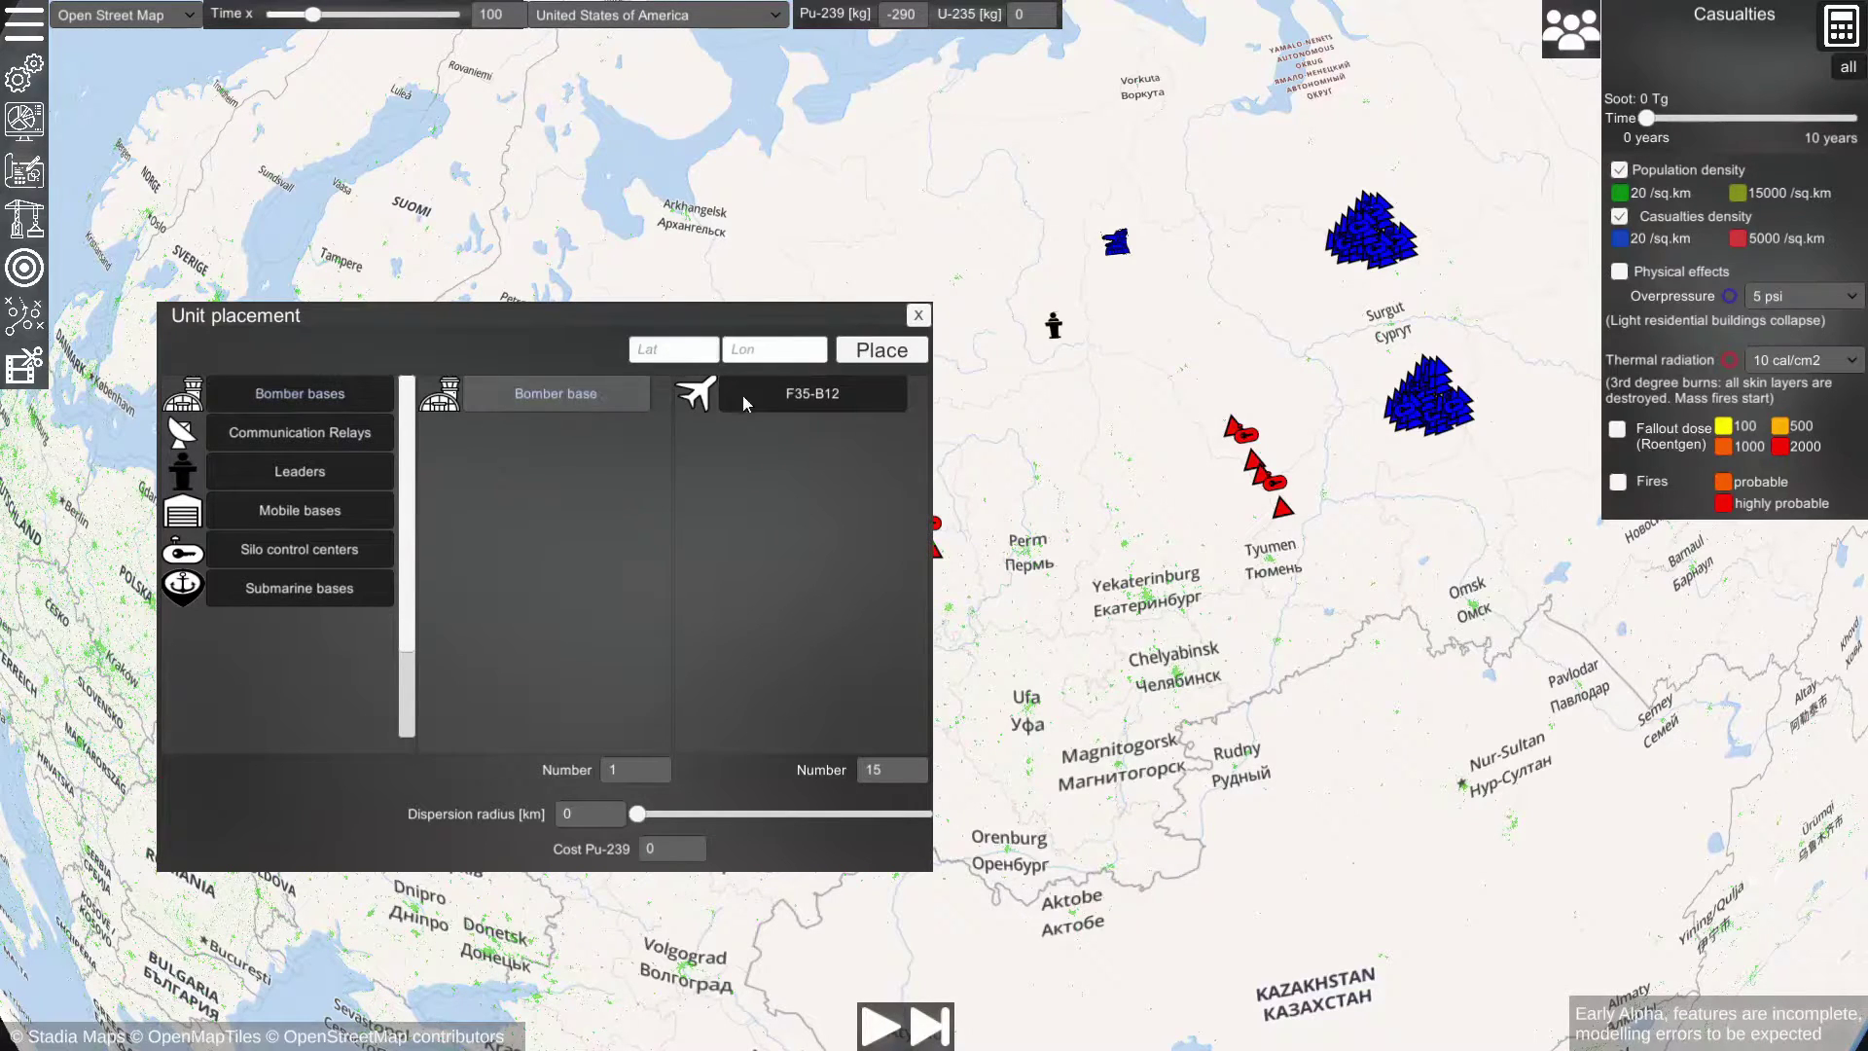
click(743, 395)
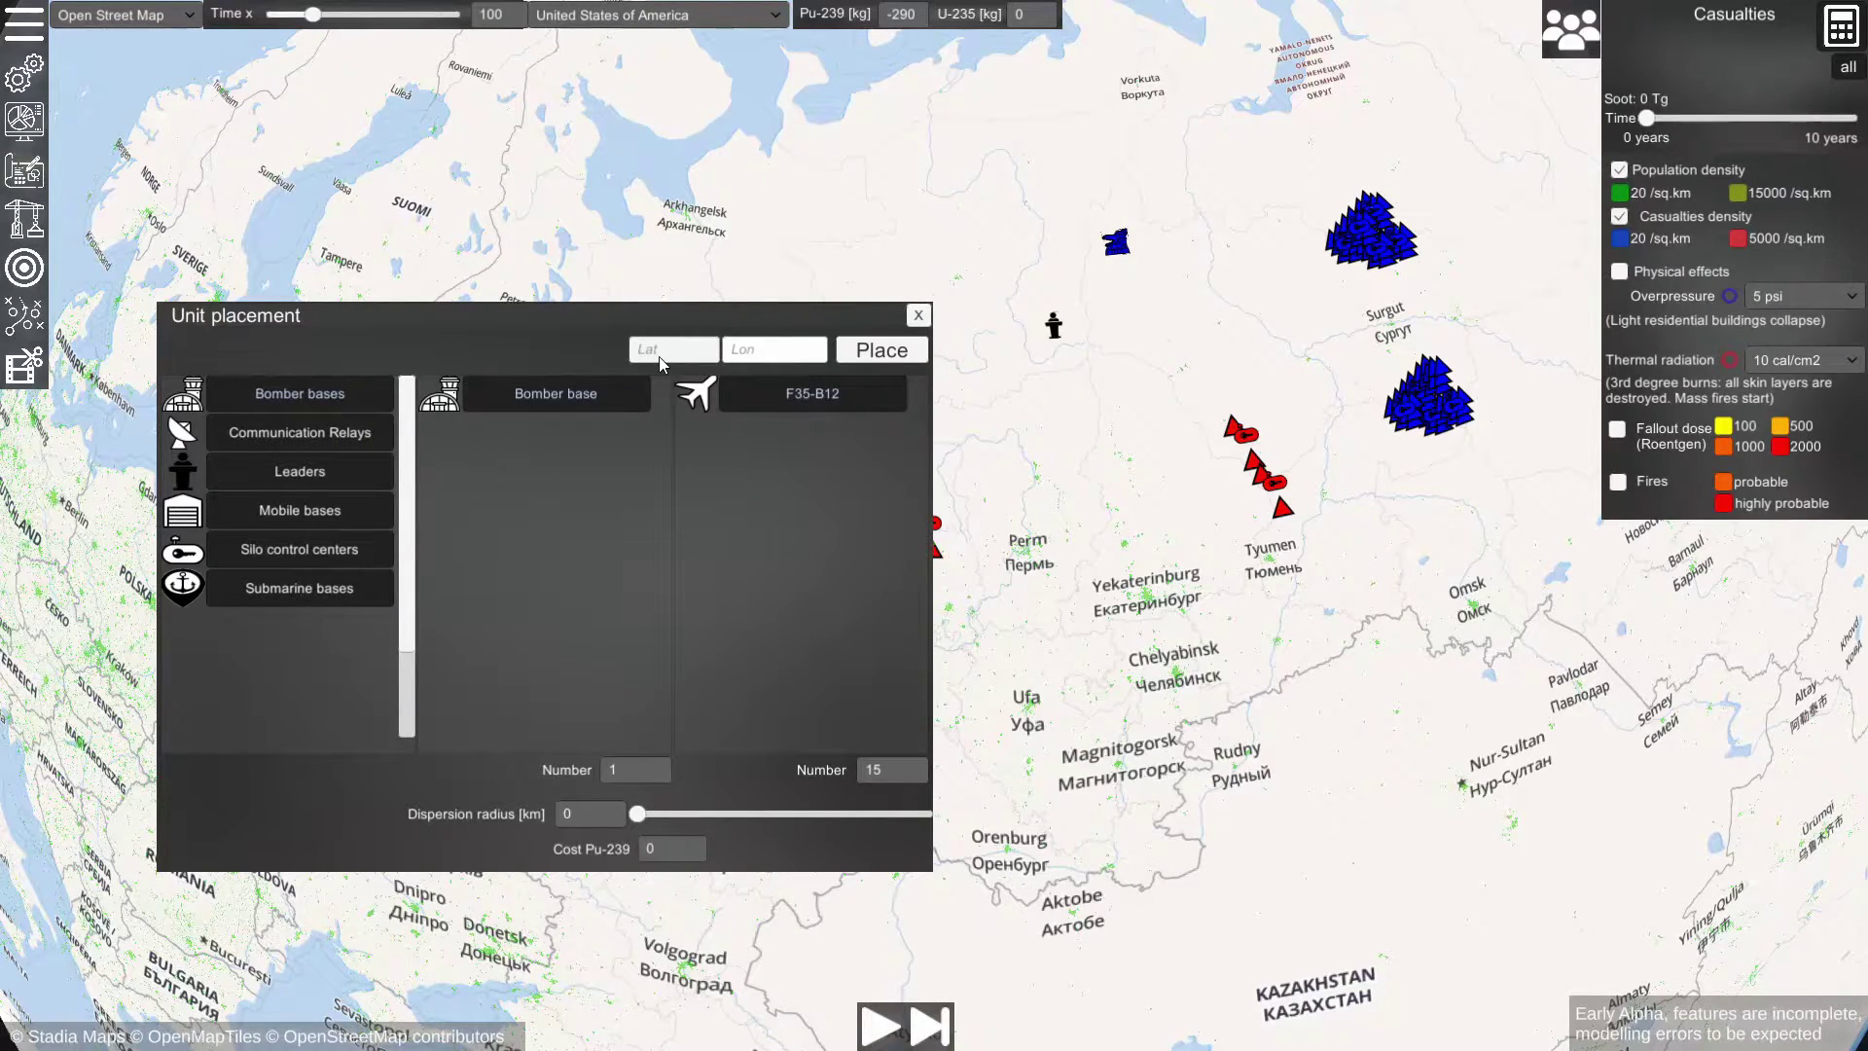
click(685, 358)
text(50)
click(742, 352)
text(0)
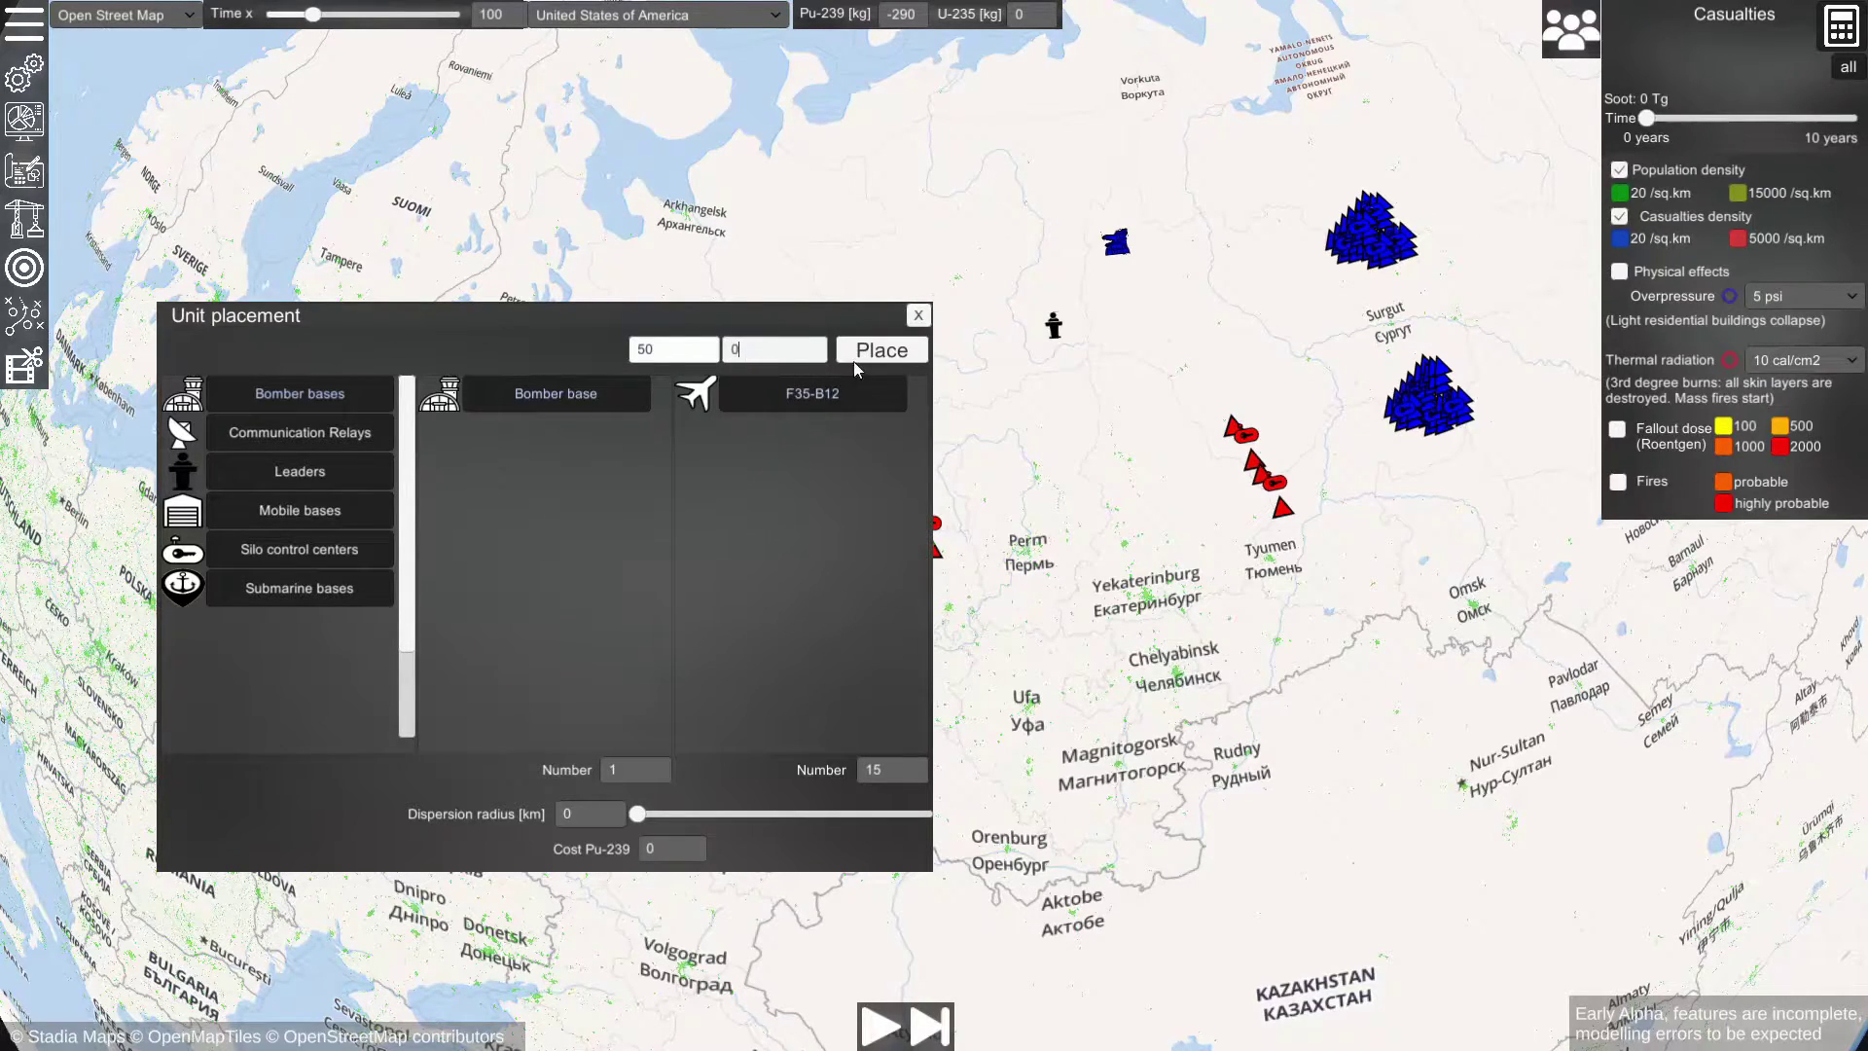
click(878, 352)
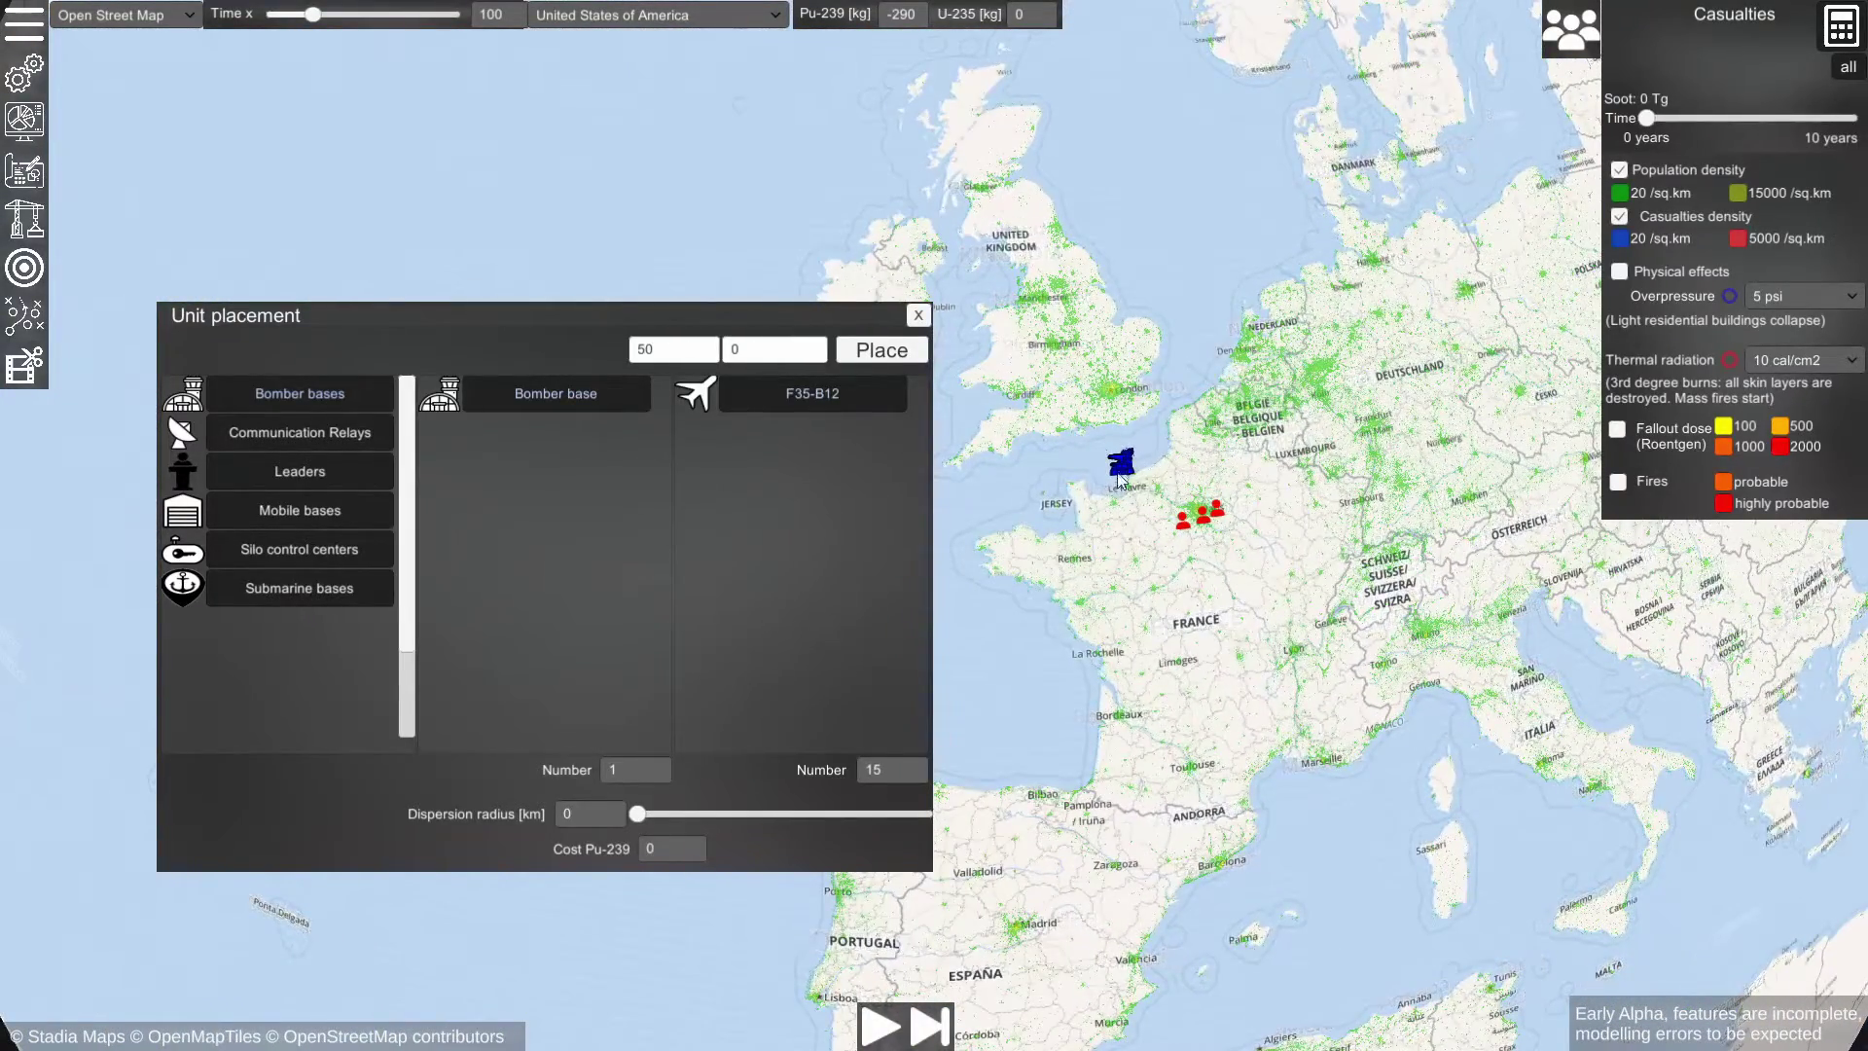
Step: Close Unit placement and box-select the whole northern silo field
click(917, 314)
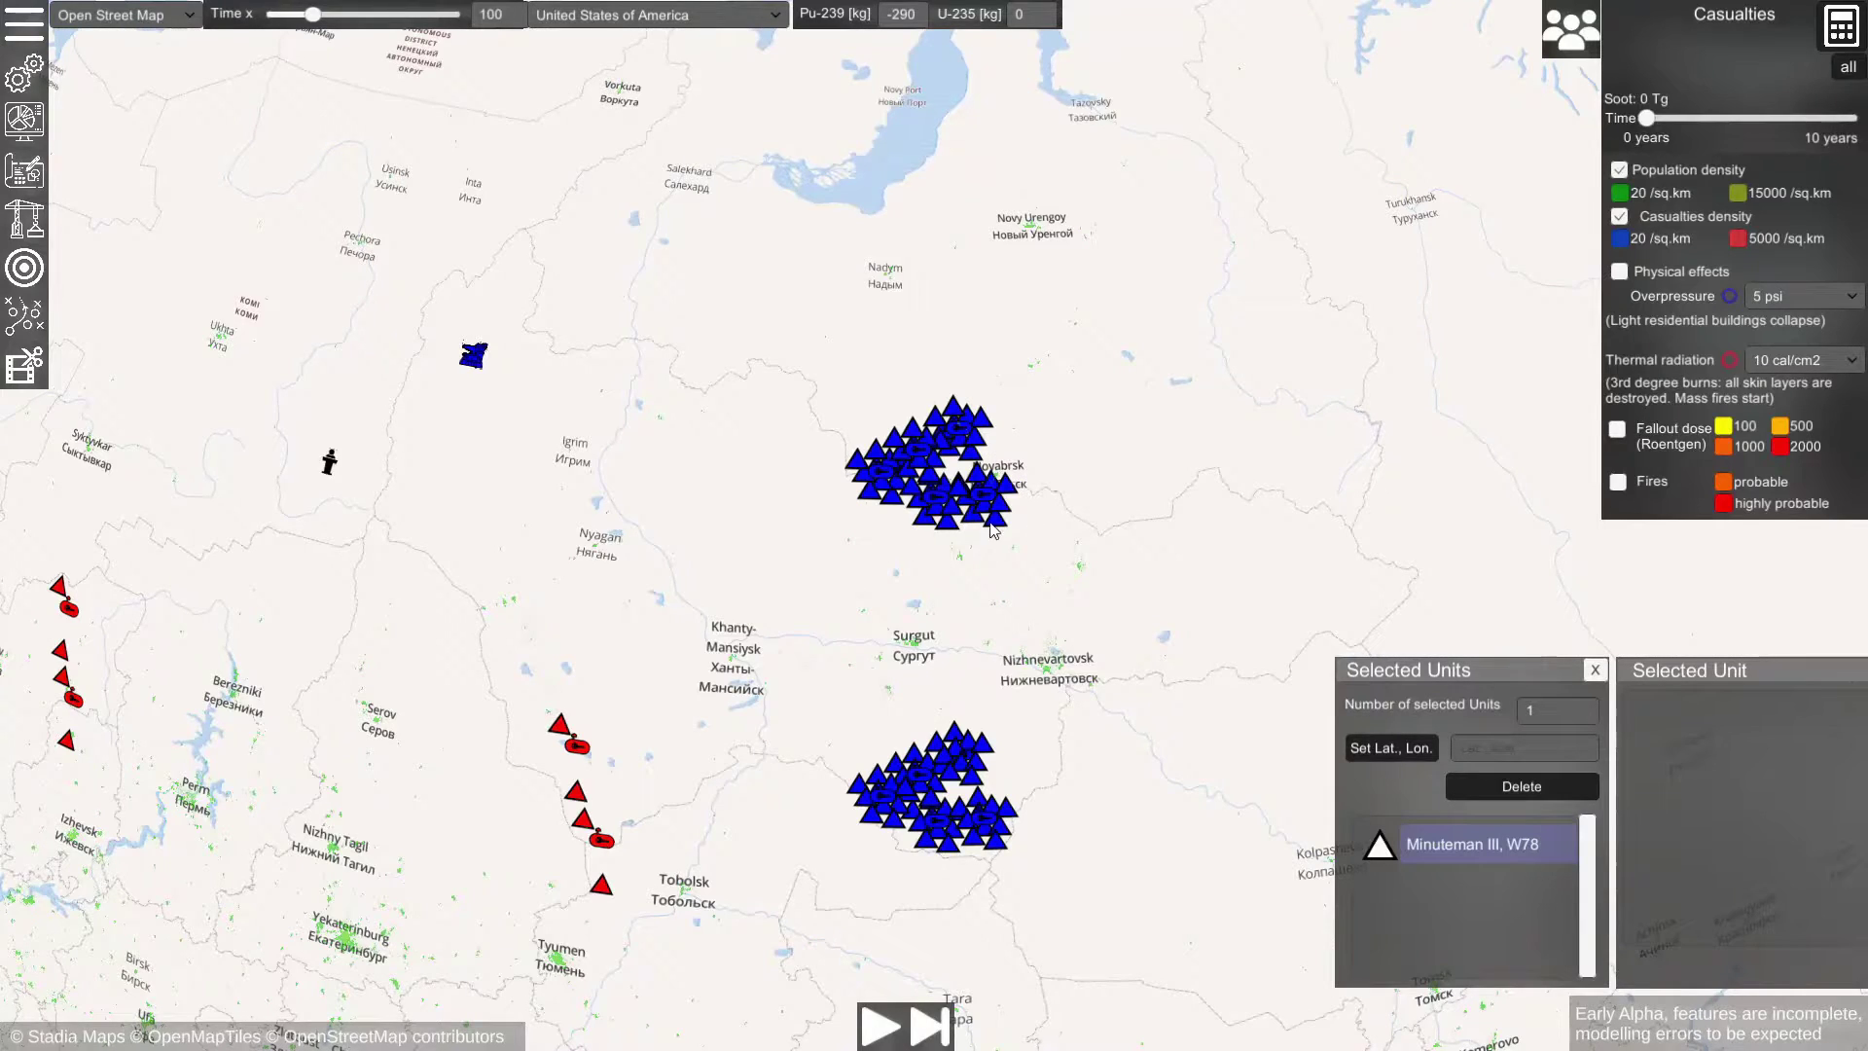
click(936, 508)
drag(799, 336, 1085, 590)
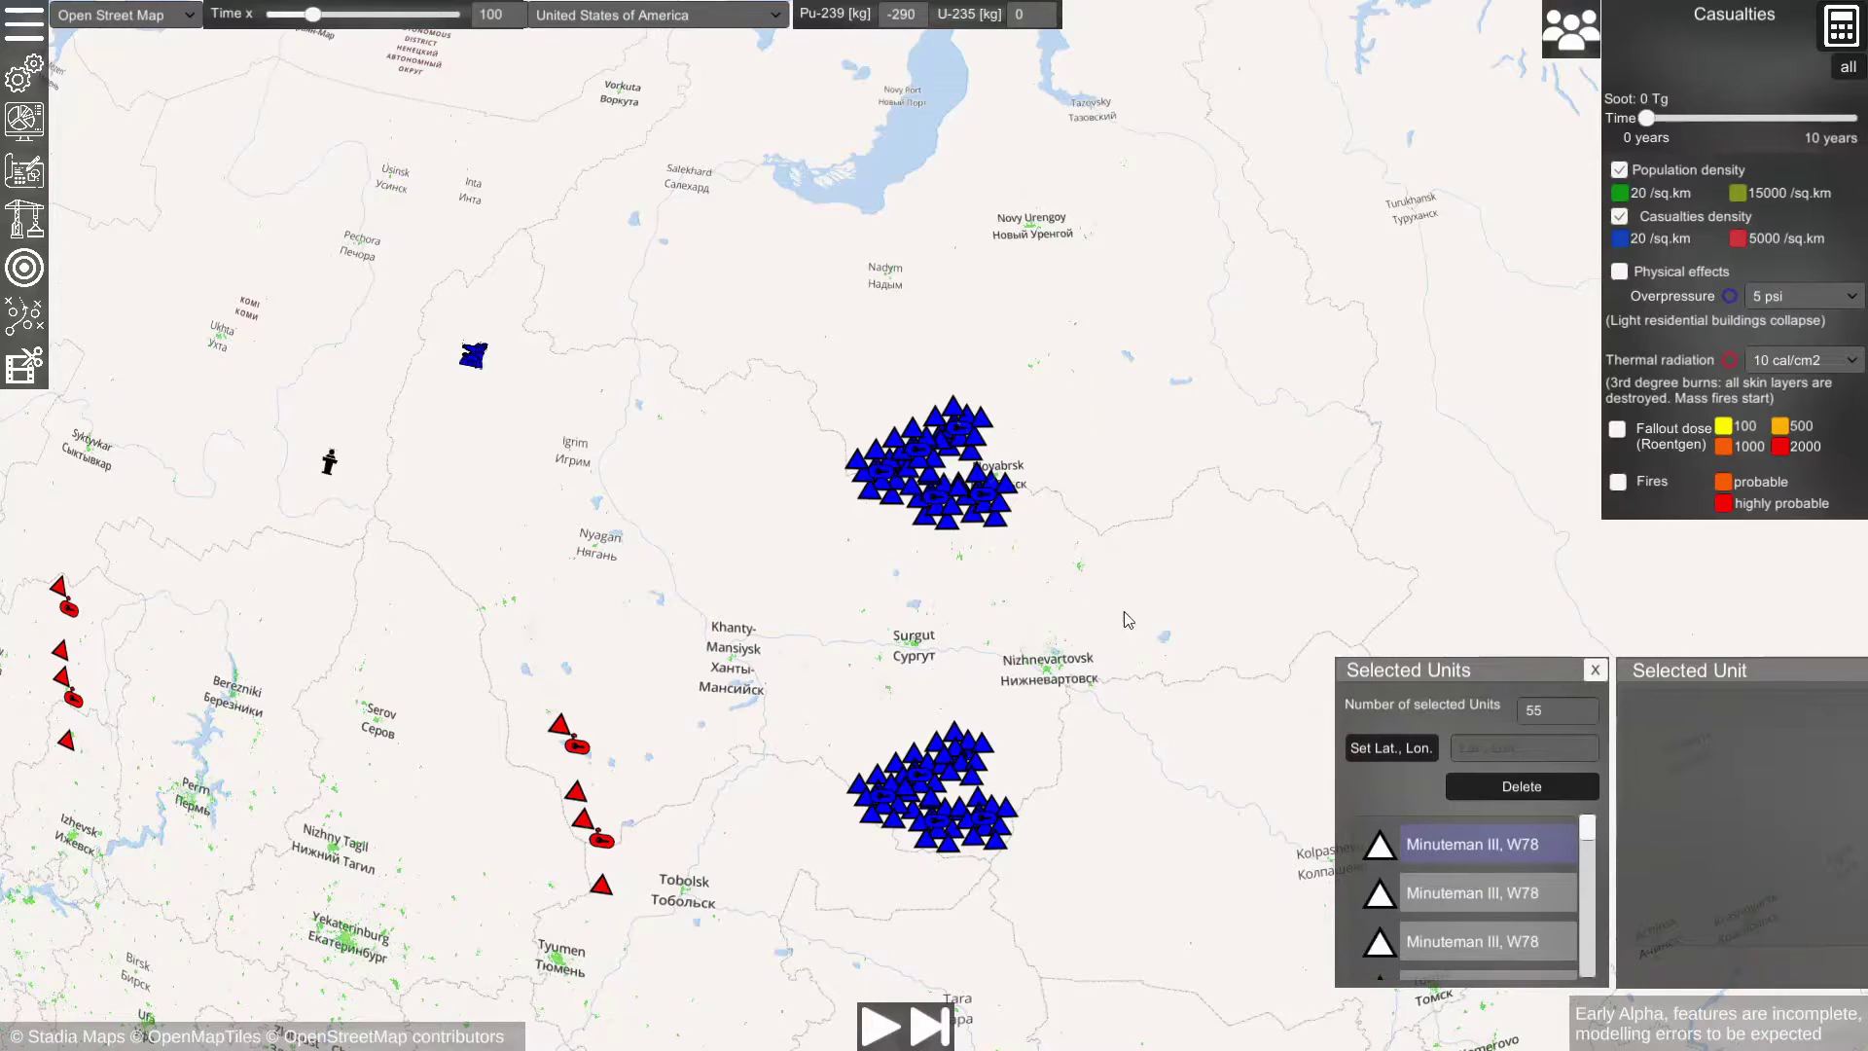
drag(1588, 835, 1586, 943)
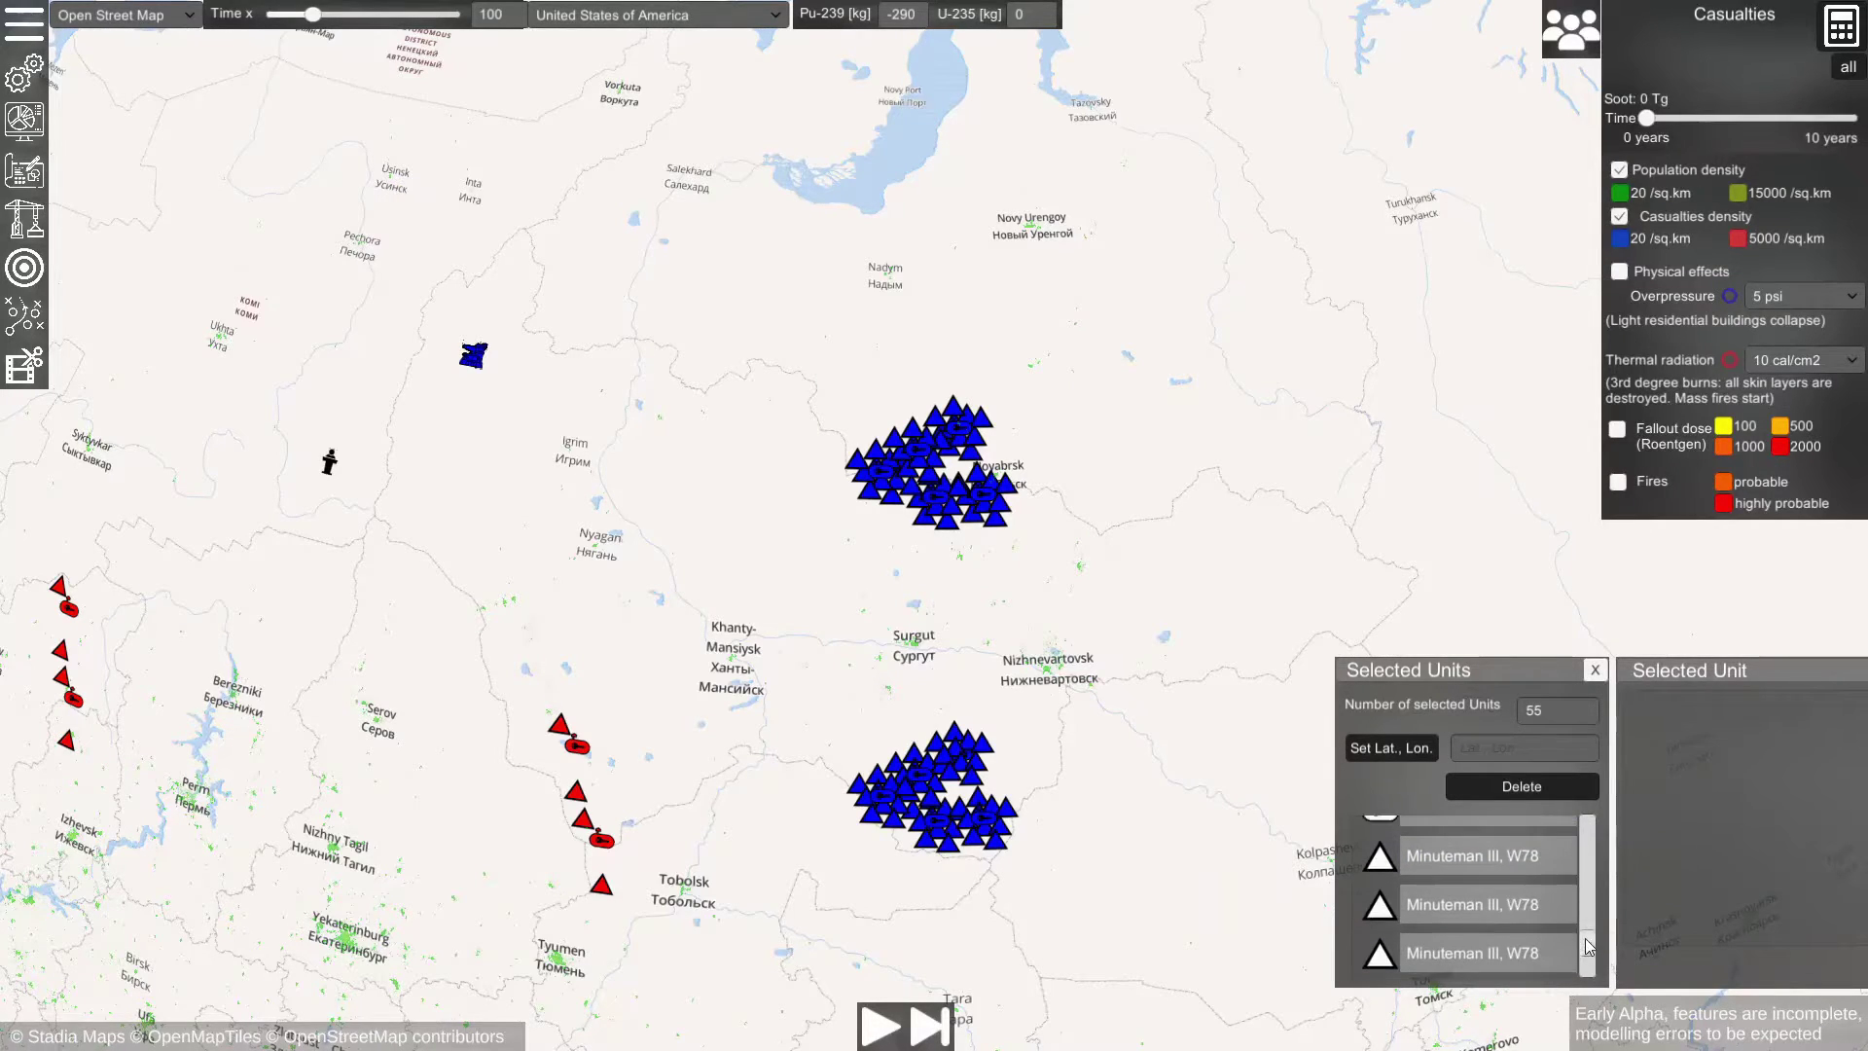
Step: Pick a single Minuteman III, W78 silo to show its details
click(1465, 854)
click(1469, 936)
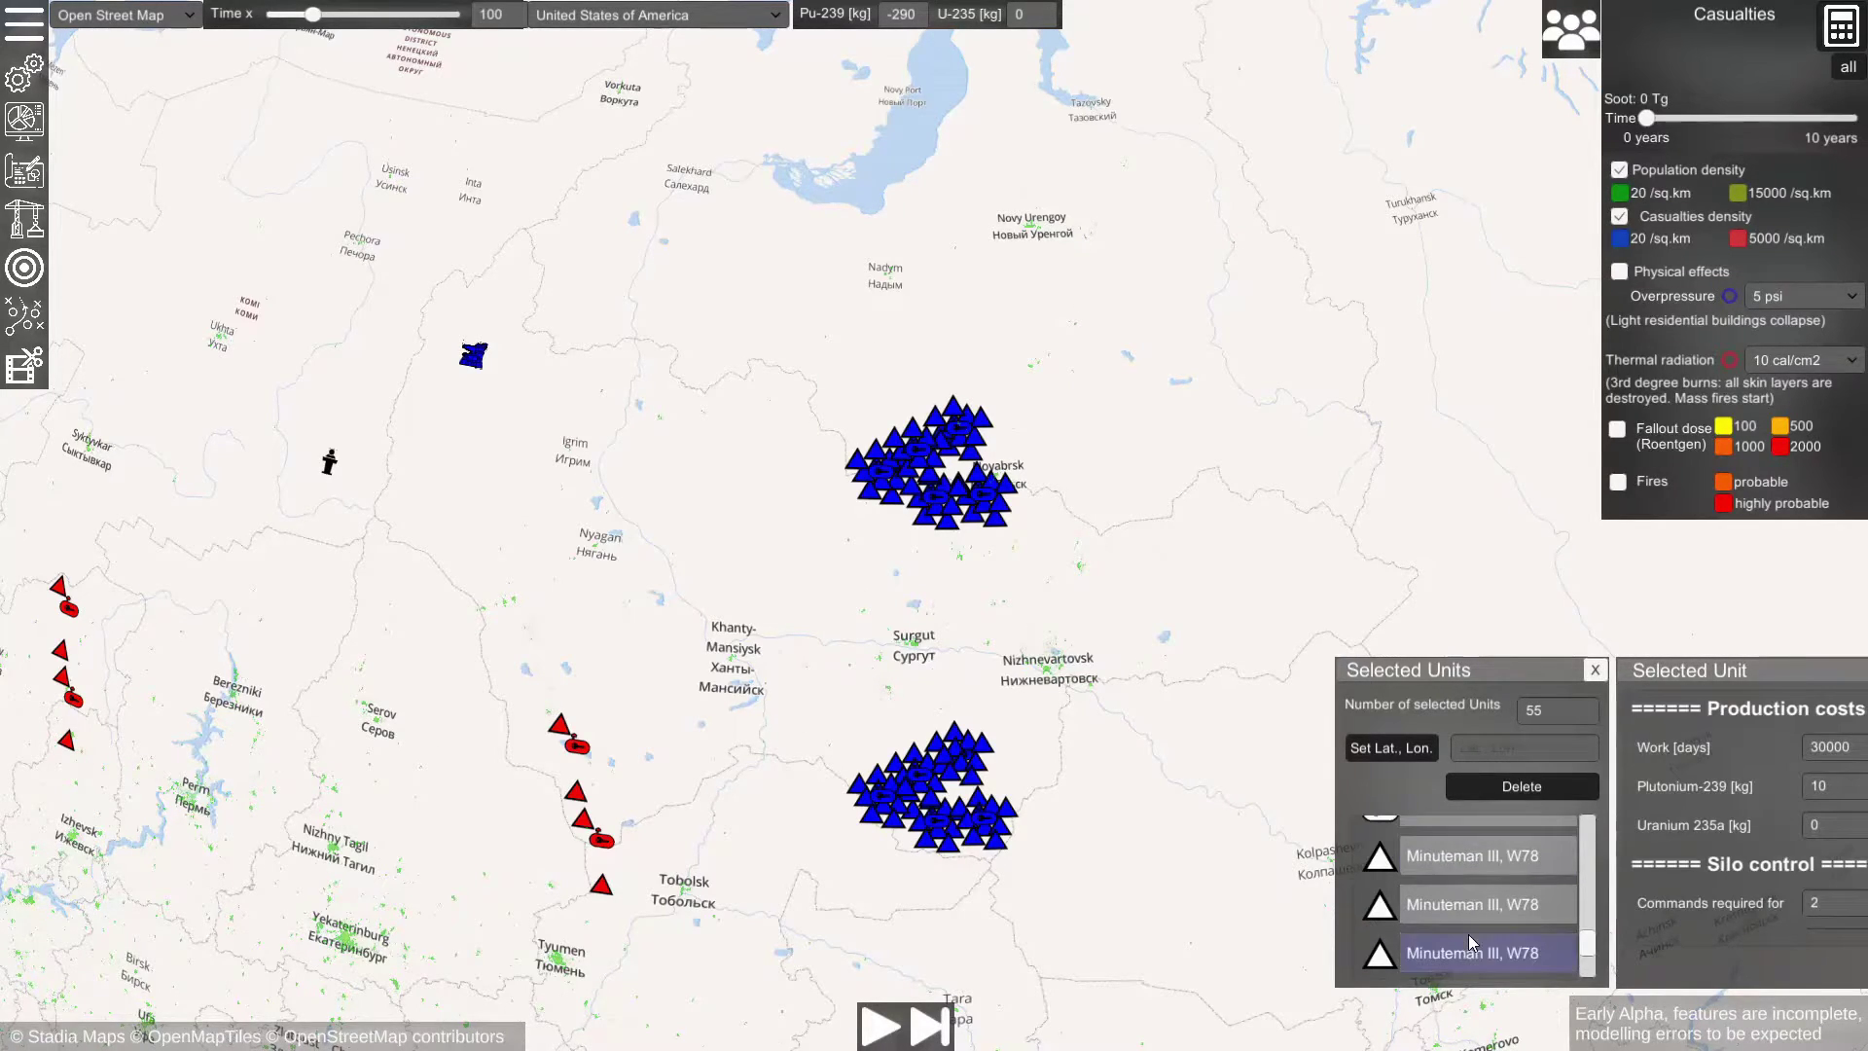
click(943, 501)
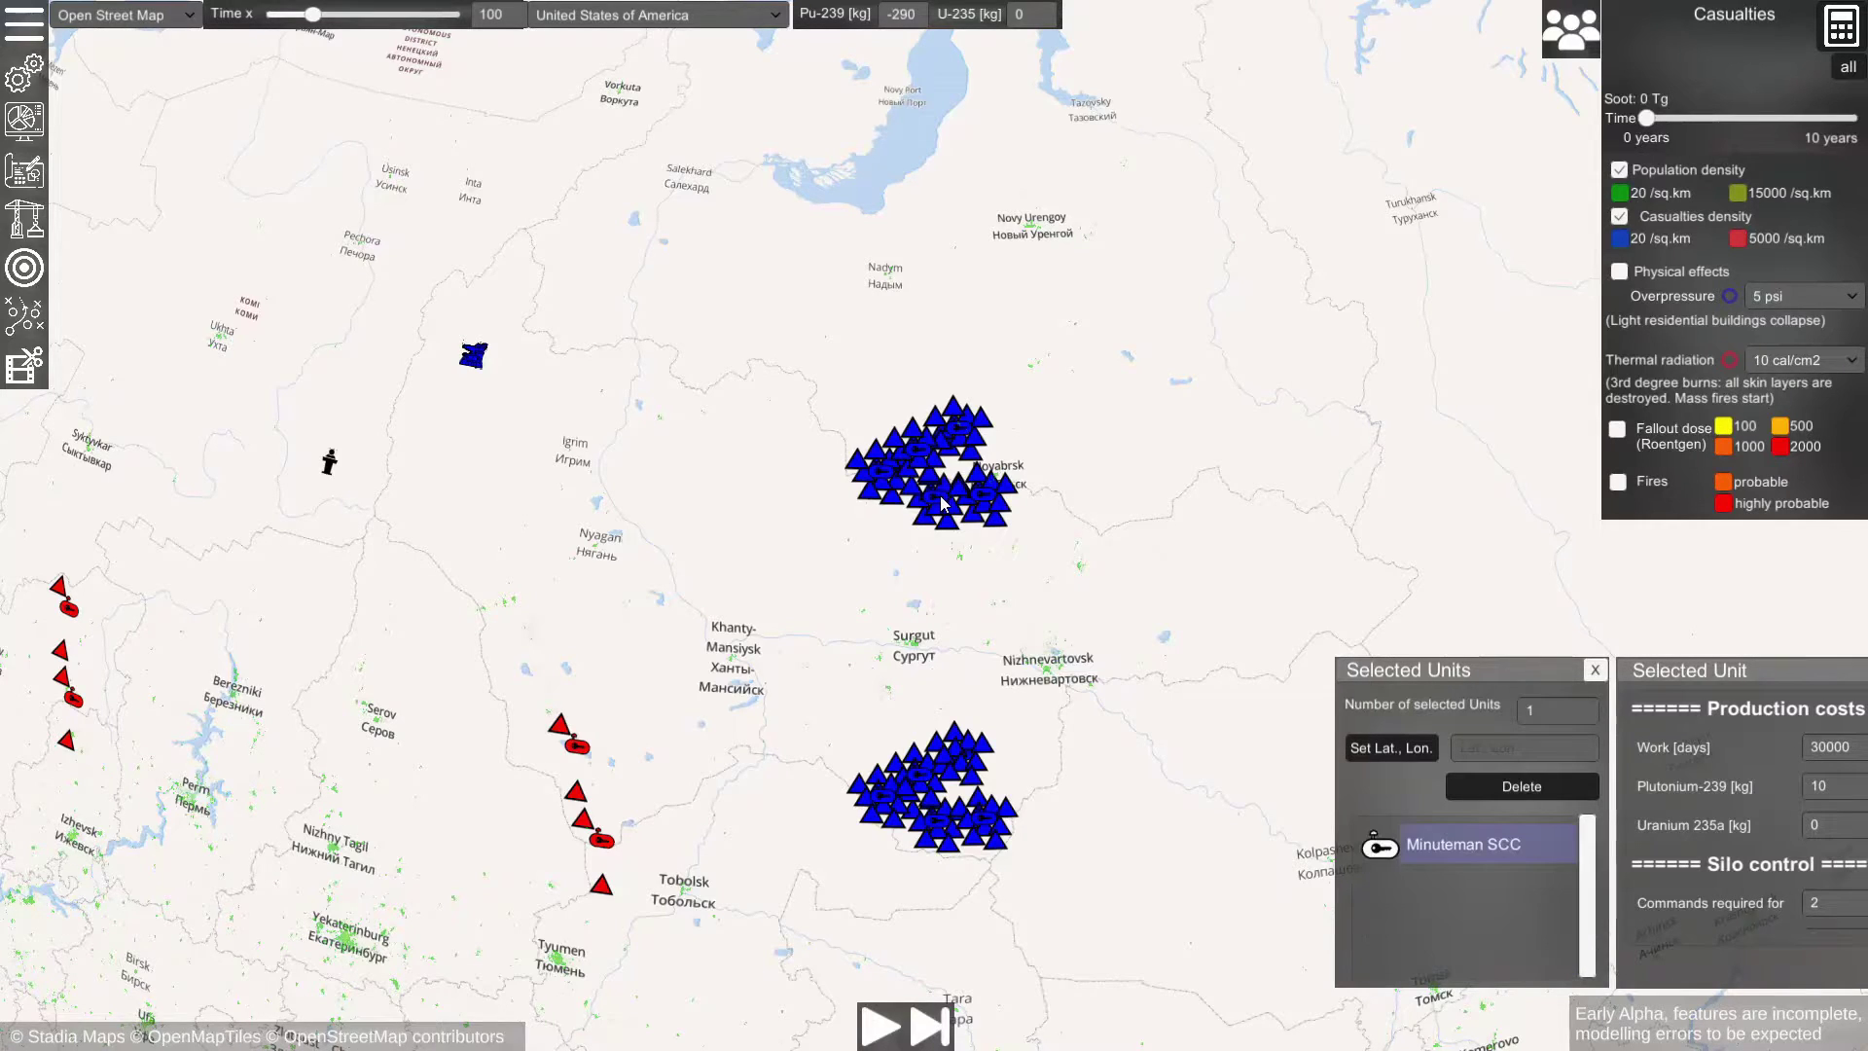
click(944, 518)
Step: Move the selected Minuteman III, W78 silo to latitude 55, longitude 0
drag(1502, 663, 1362, 553)
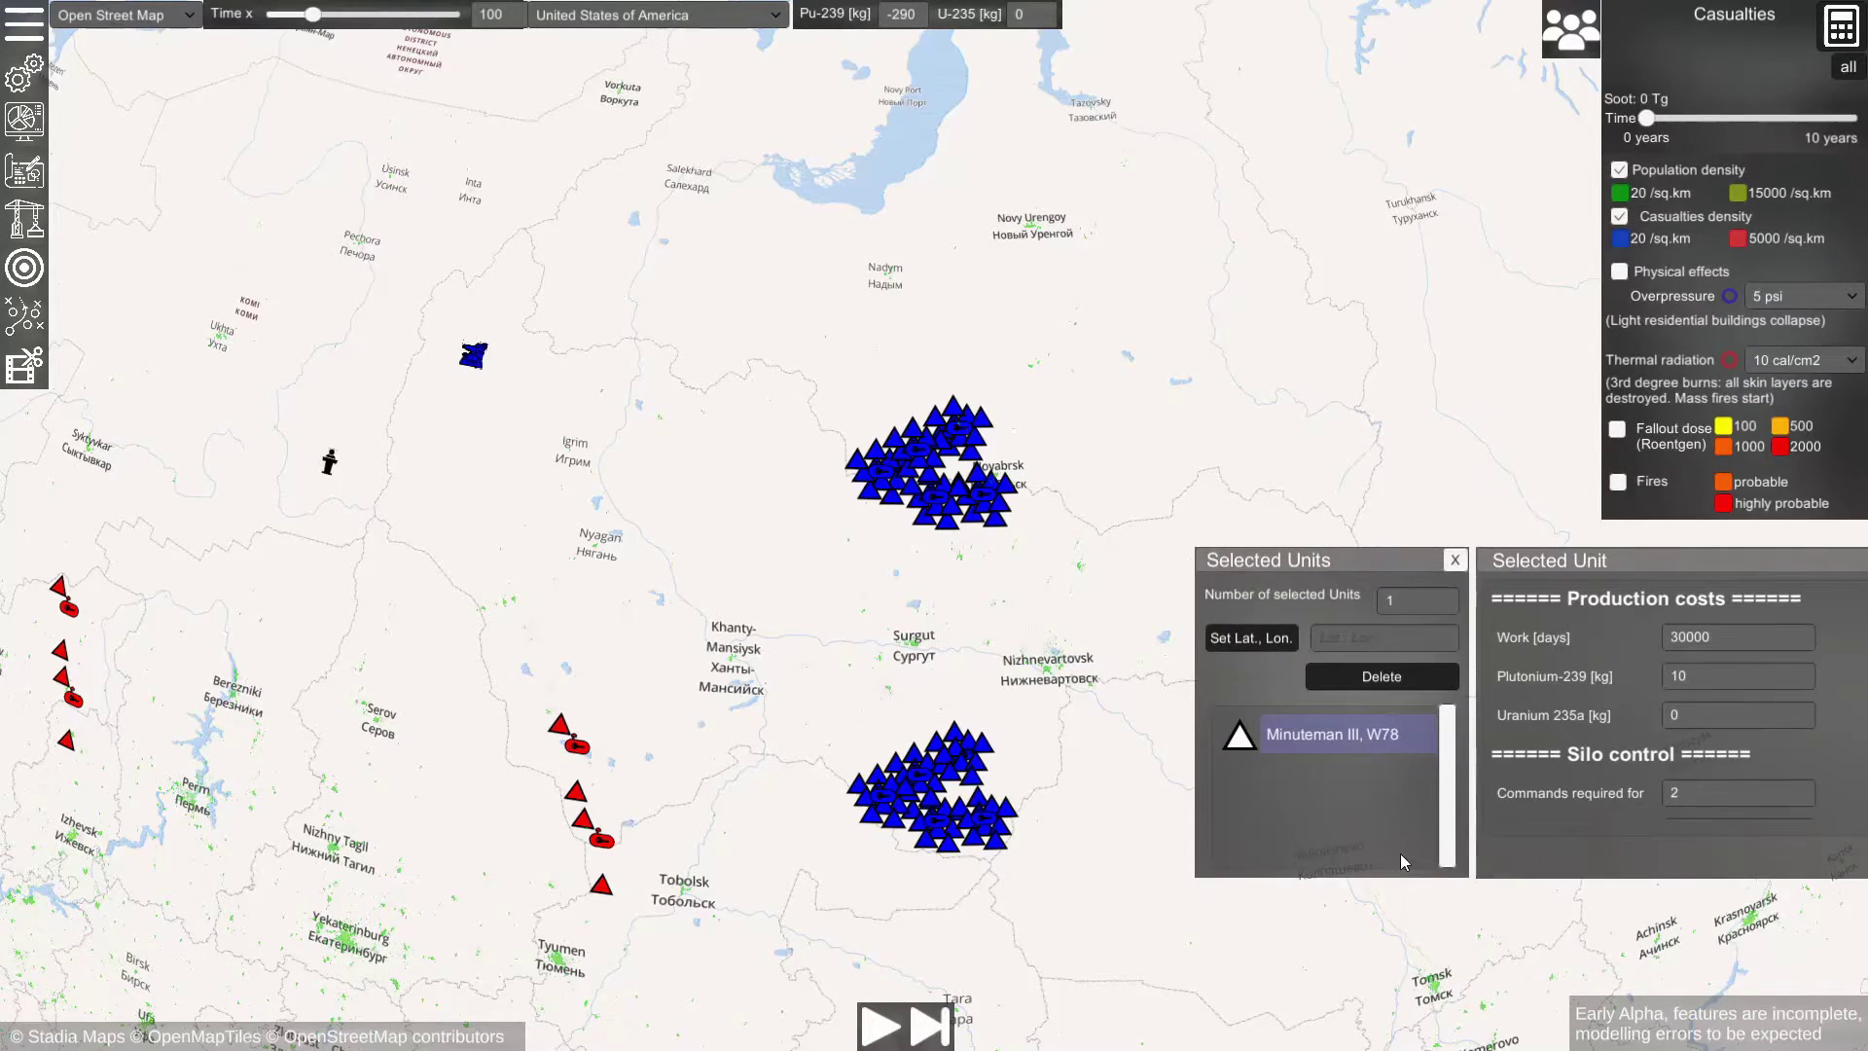
click(1346, 640)
text(55.)
click(1276, 638)
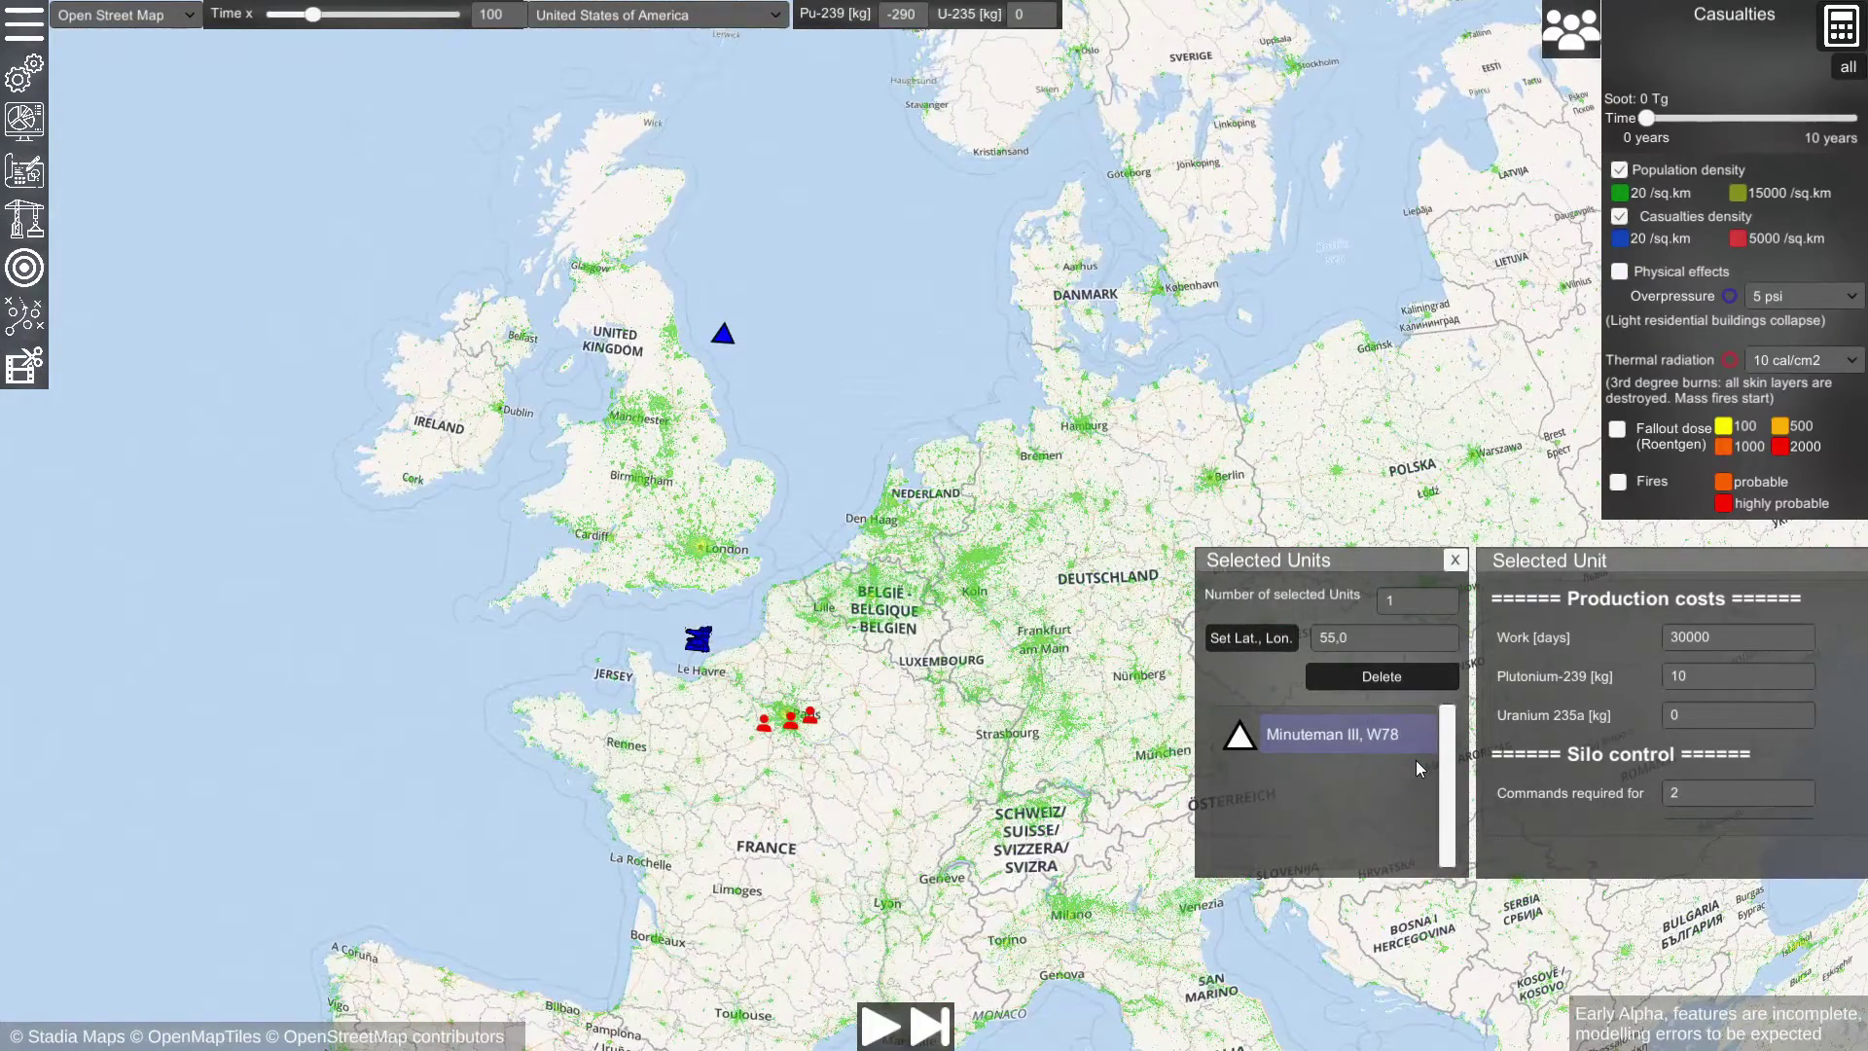
scroll(1537, 701, down, 6)
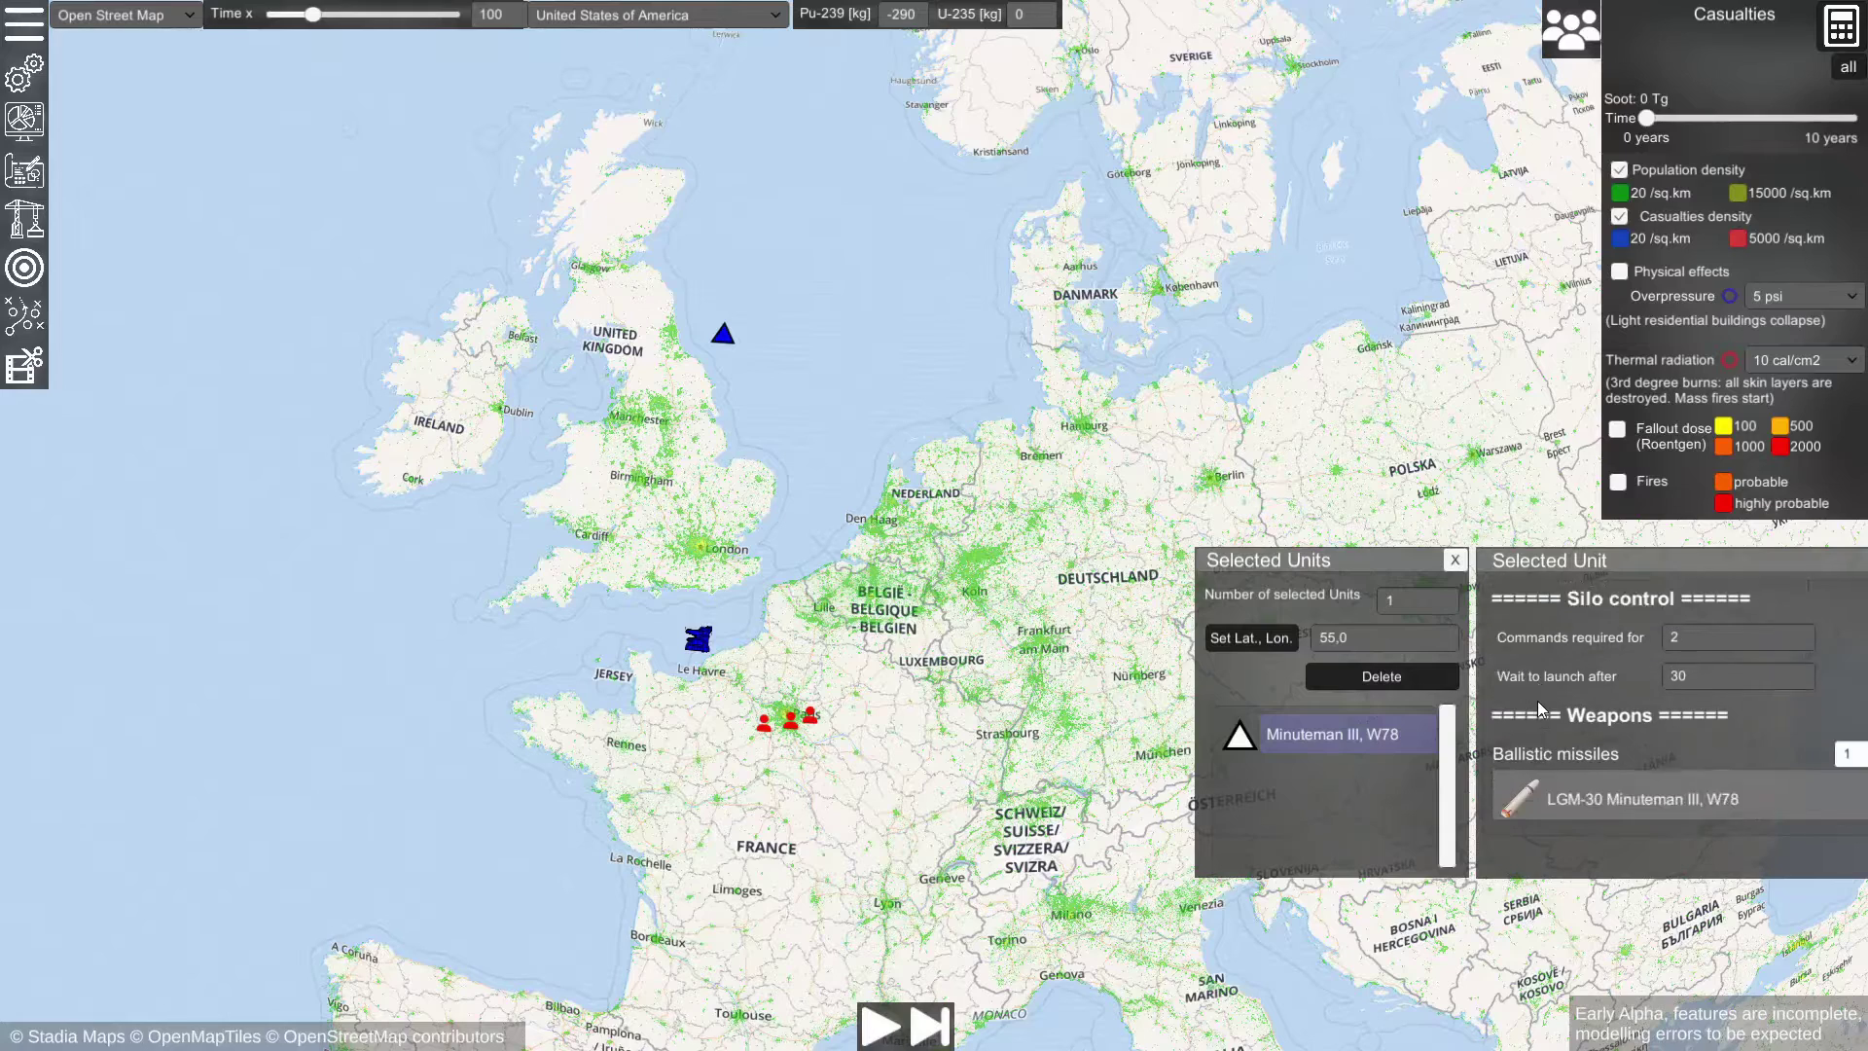